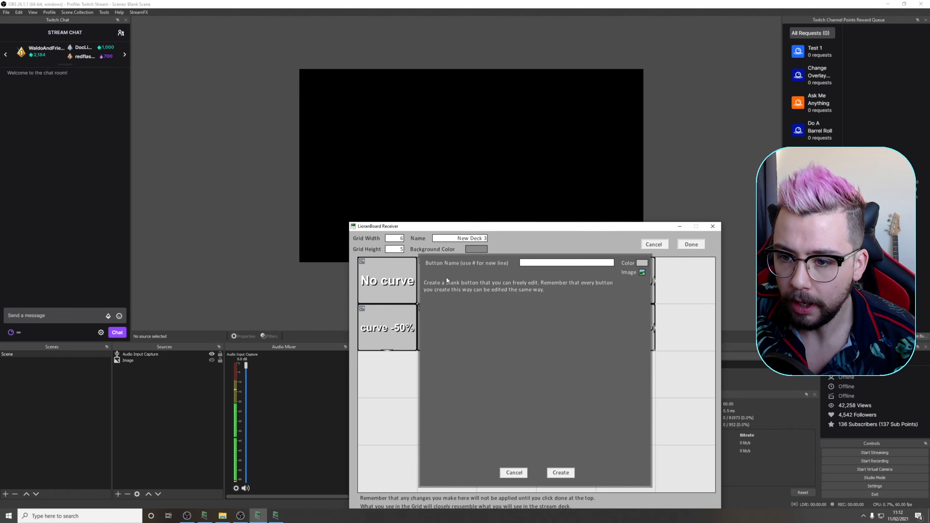
Create a blank button named "vol 0" in the deck grid
drag(512, 230, 506, 221)
click(548, 256)
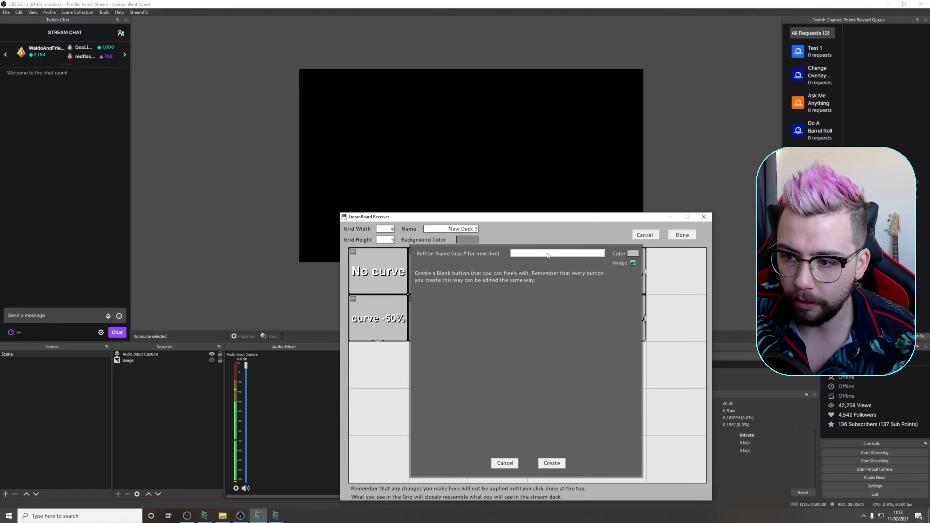
text(vol 0%)
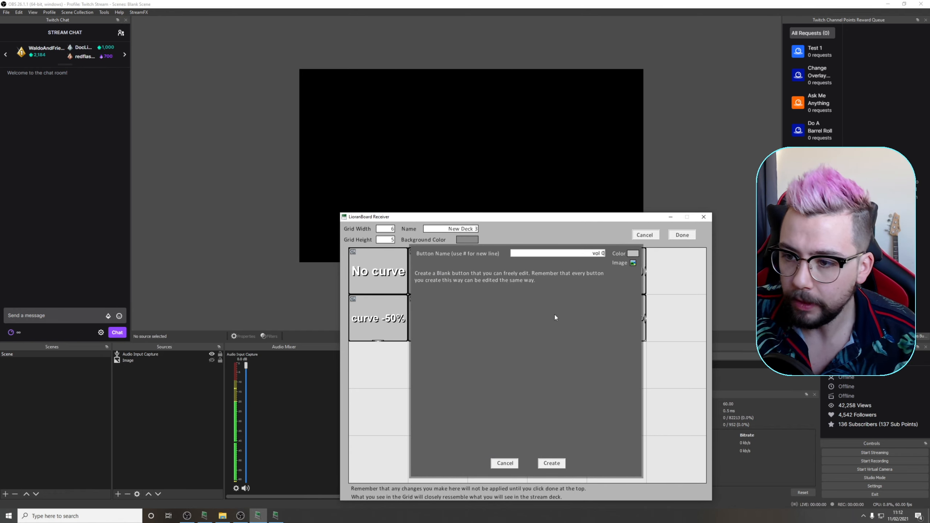
click(549, 465)
Add a command to the vol 0 button and set its action to Source Motion: Volume
right_click(384, 415)
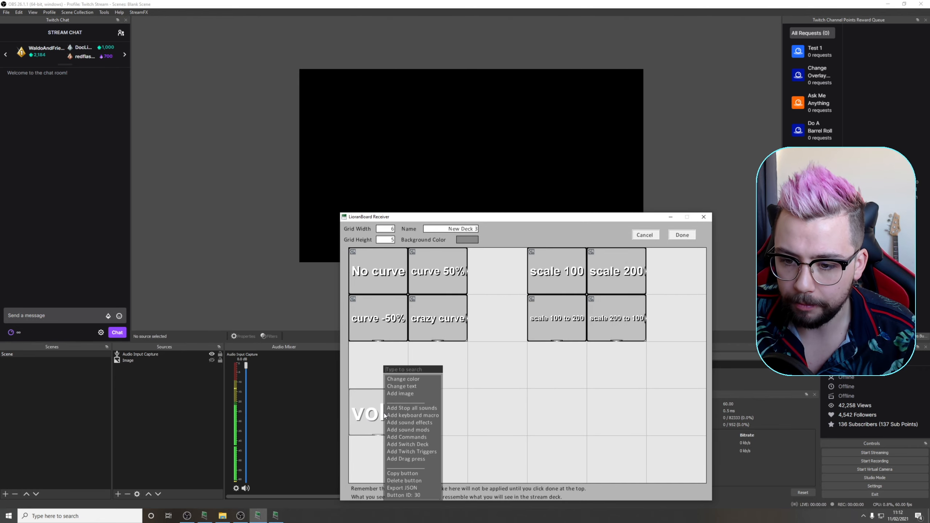
click(400, 430)
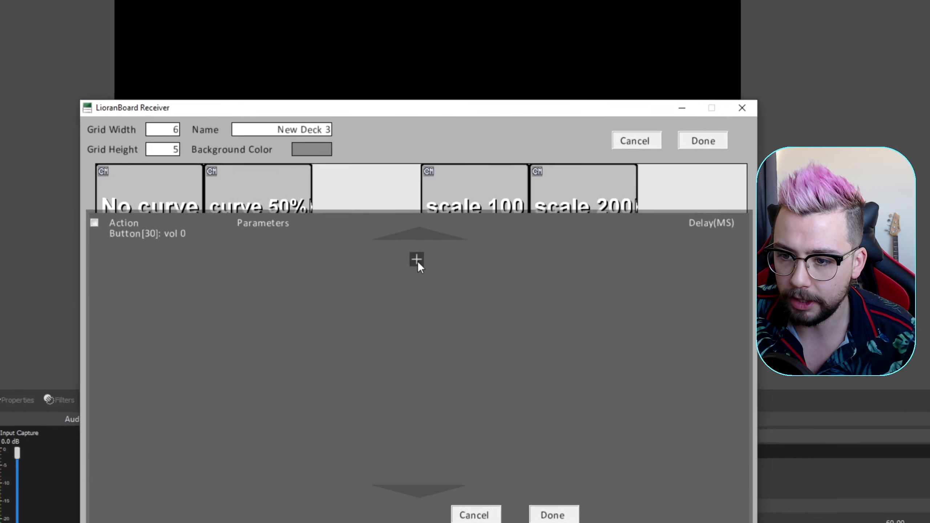
click(466, 259)
click(340, 263)
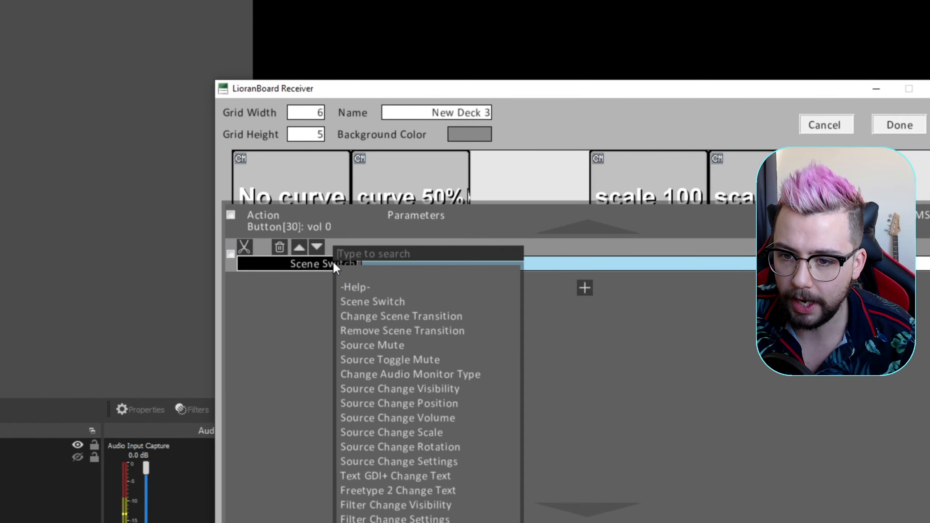
text(motion)
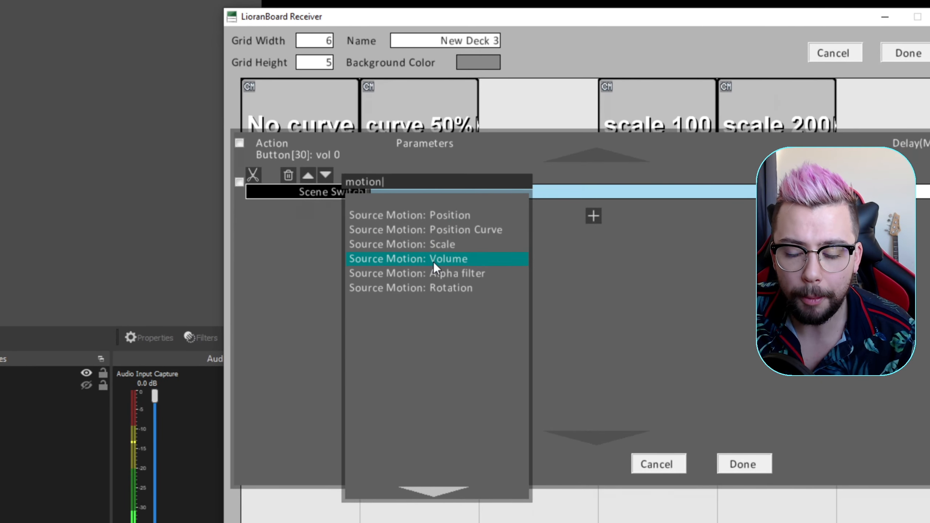
click(433, 258)
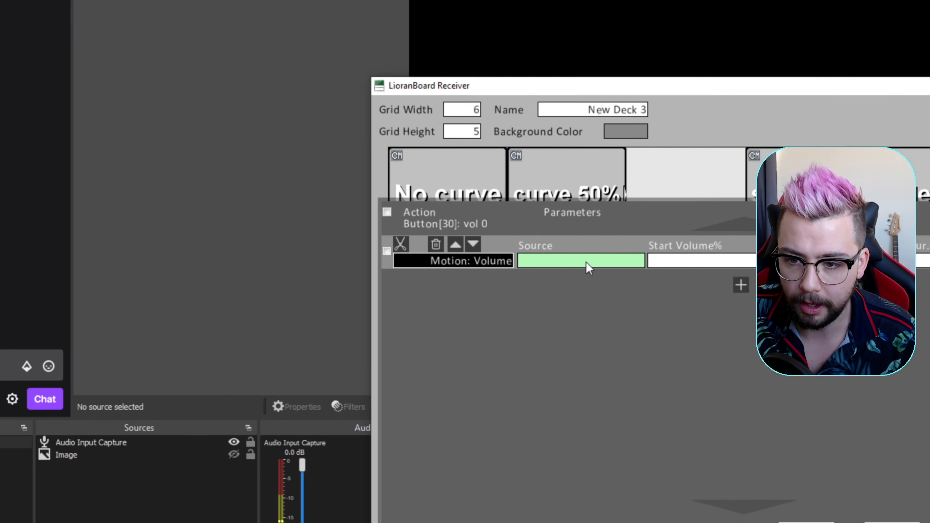
Set the volume motion's source to Audio Input Capture and its start volume to 100%
click(619, 230)
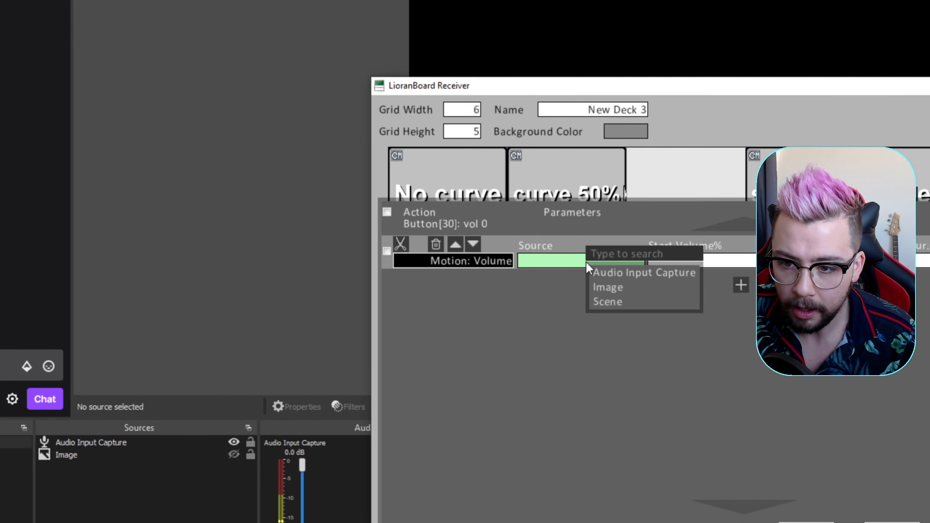
click(592, 263)
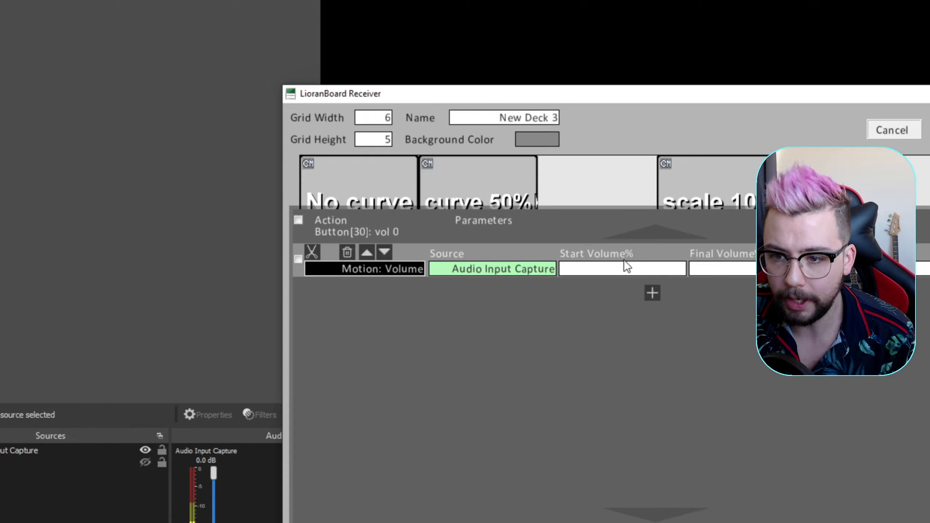
text(100)
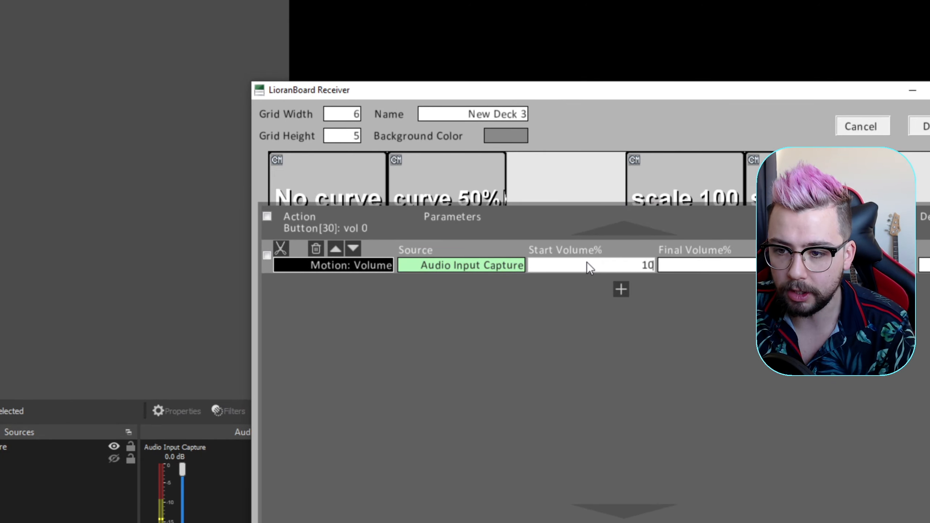
Set the volume motion's final volume to 0% and duration to 2000 ms, and save the command and the deck
click(688, 269)
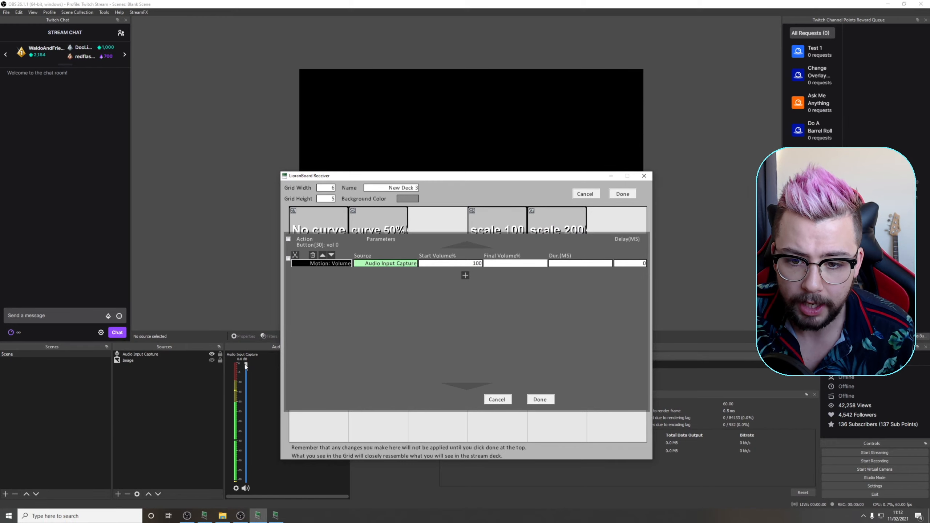
drag(77, 456, 242, 492)
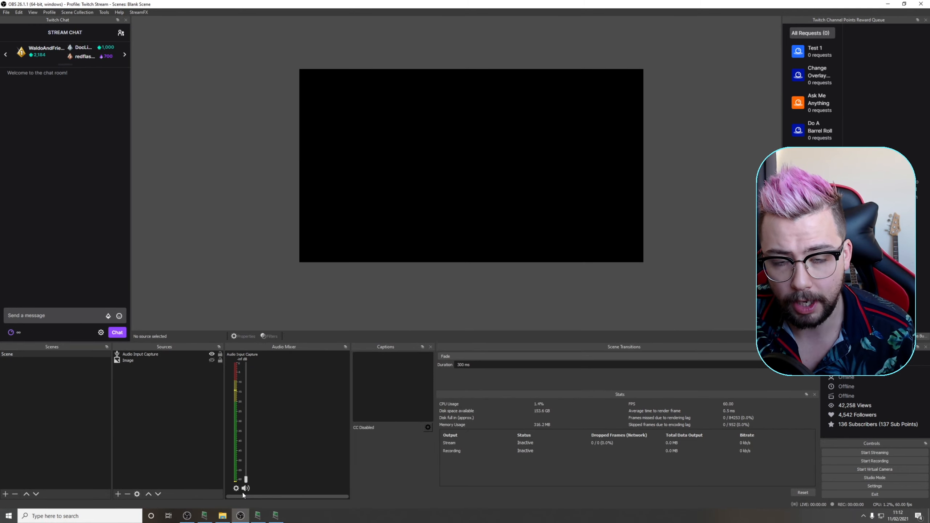
click(269, 518)
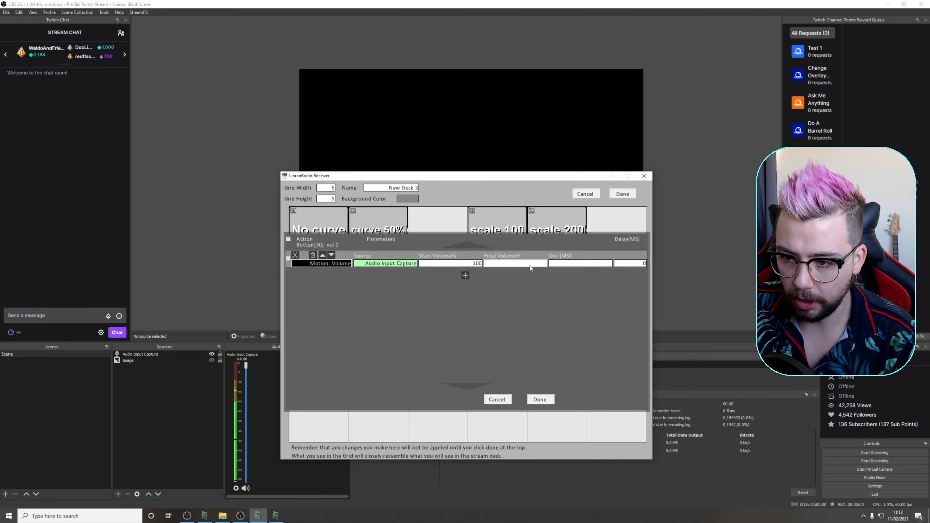
text(0)
click(578, 265)
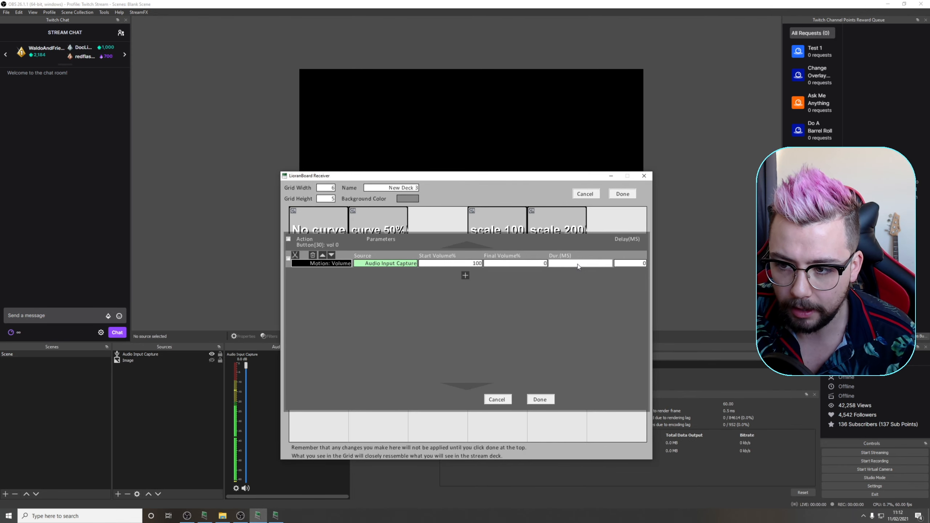
text(2000)
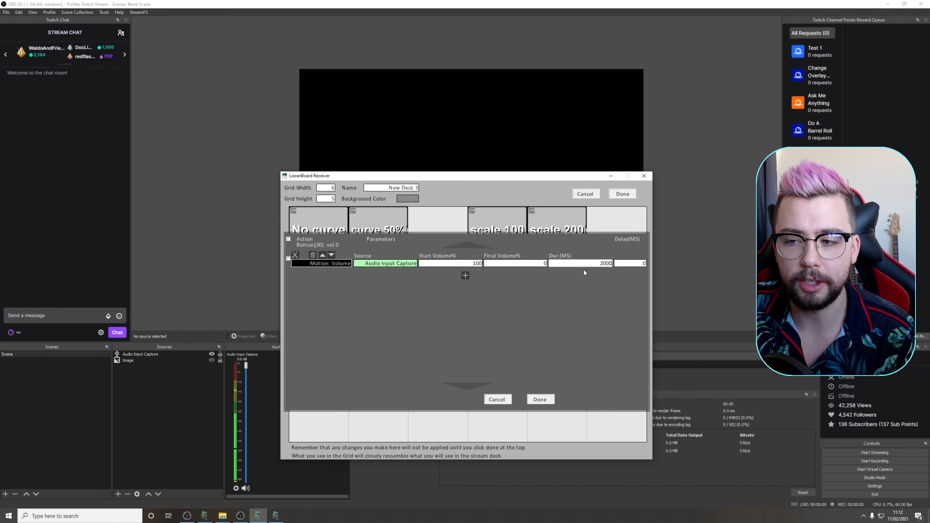
click(545, 401)
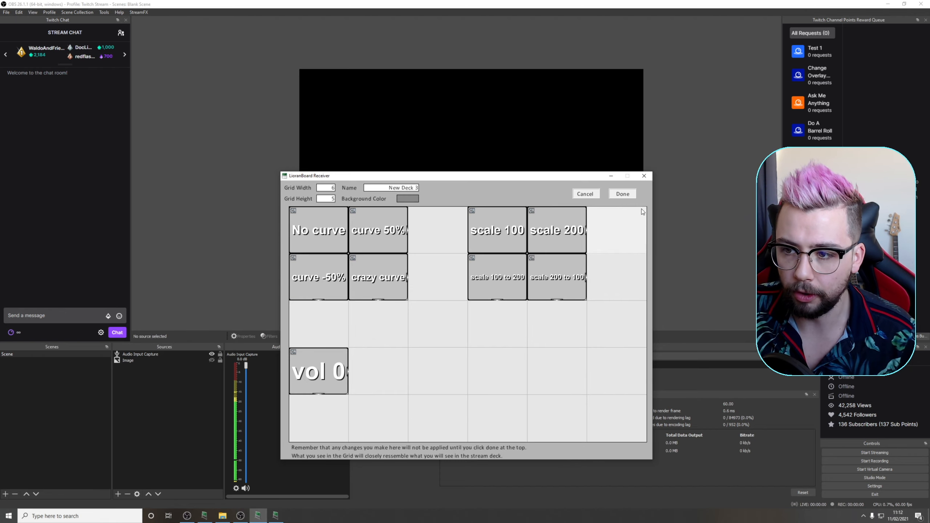
click(622, 193)
Switch to the LioranBoard Stream Deck, place it so the OBS audio mixer stays visible, and test the vol 0 button
click(276, 517)
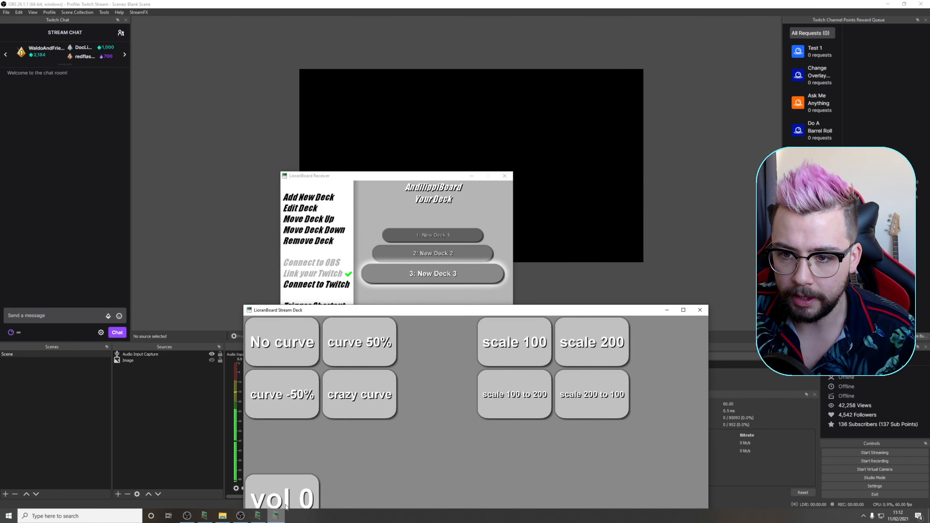
drag(329, 316, 389, 223)
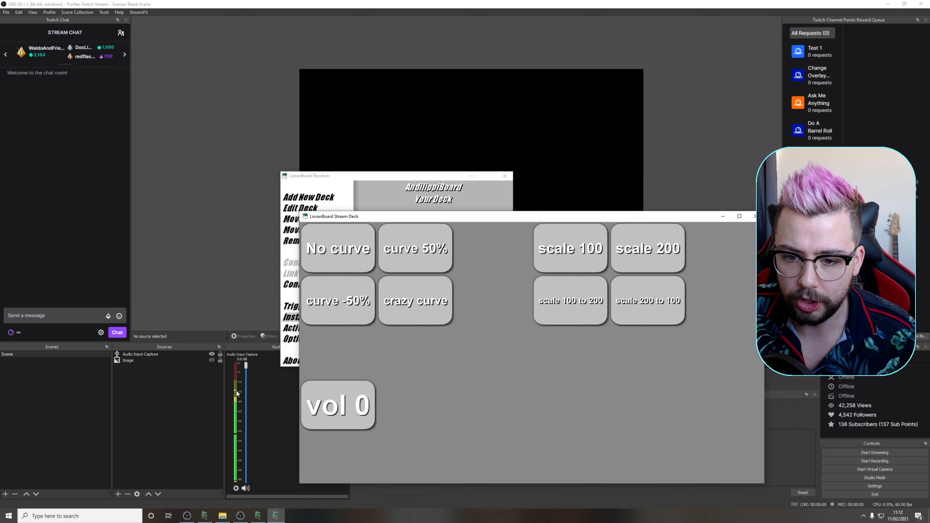
click(345, 413)
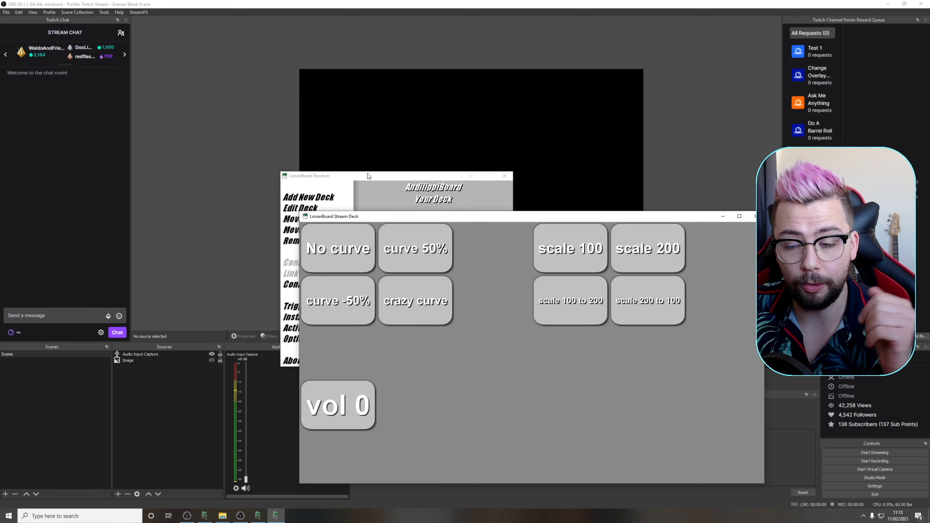
Reopen New Deck 3 for editing and paste a copy of the vol 0 button into the cell beside it
click(391, 174)
double_click(433, 274)
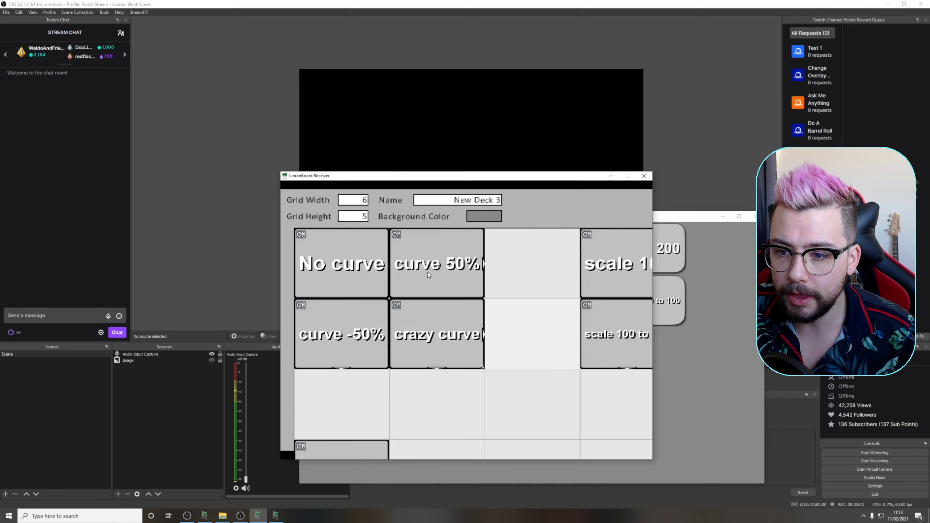
right_click(326, 392)
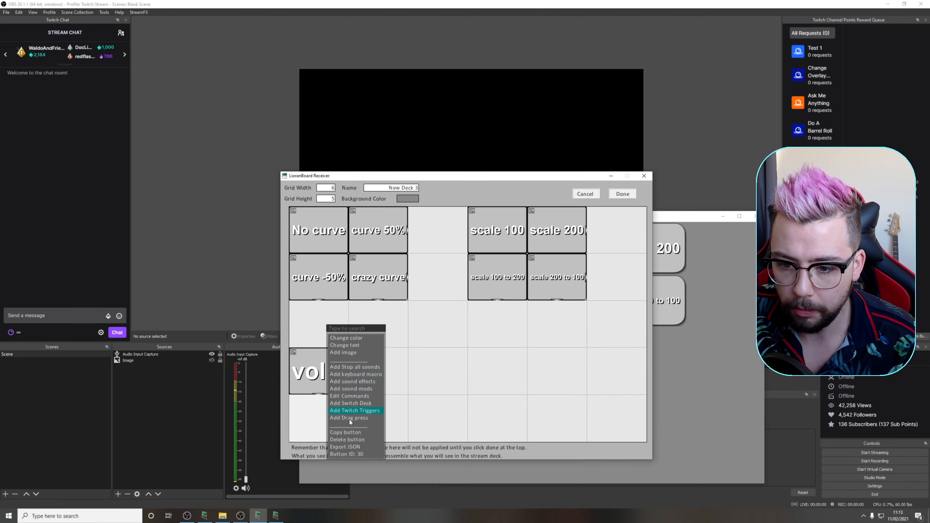
click(346, 433)
click(370, 374)
click(410, 224)
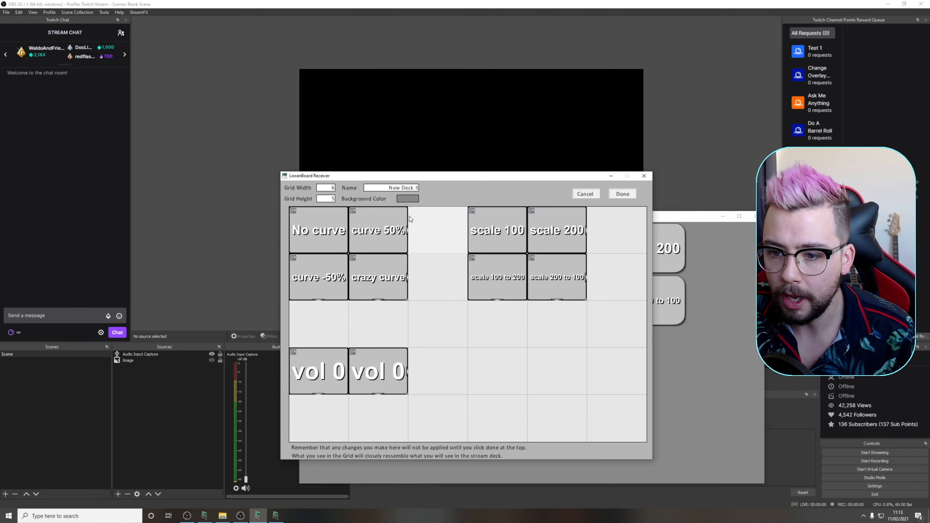
Change the copied button's text to "vol 100"
right_click(383, 379)
click(412, 348)
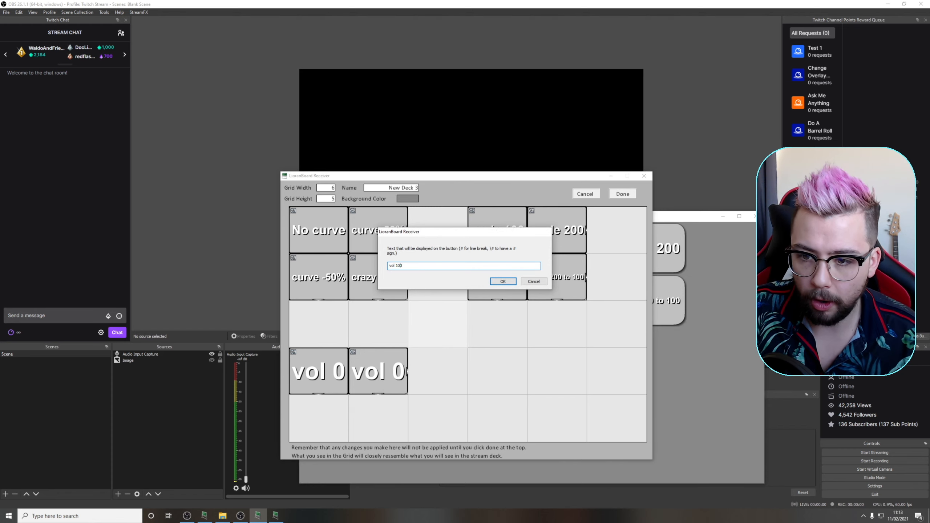
click(503, 282)
Set the vol 100 button's volume motion to start at 0% and end at 100%, and save the deck
right_click(386, 371)
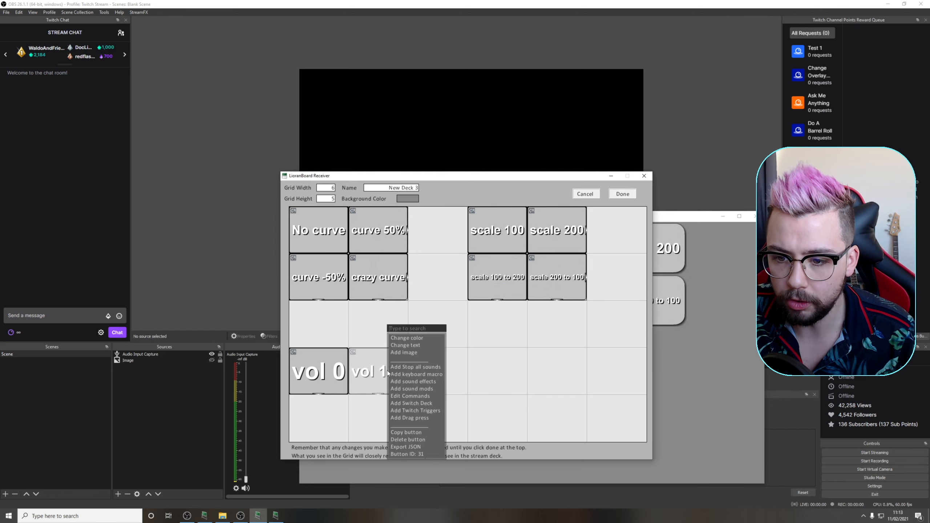
click(410, 398)
drag(481, 265, 434, 258)
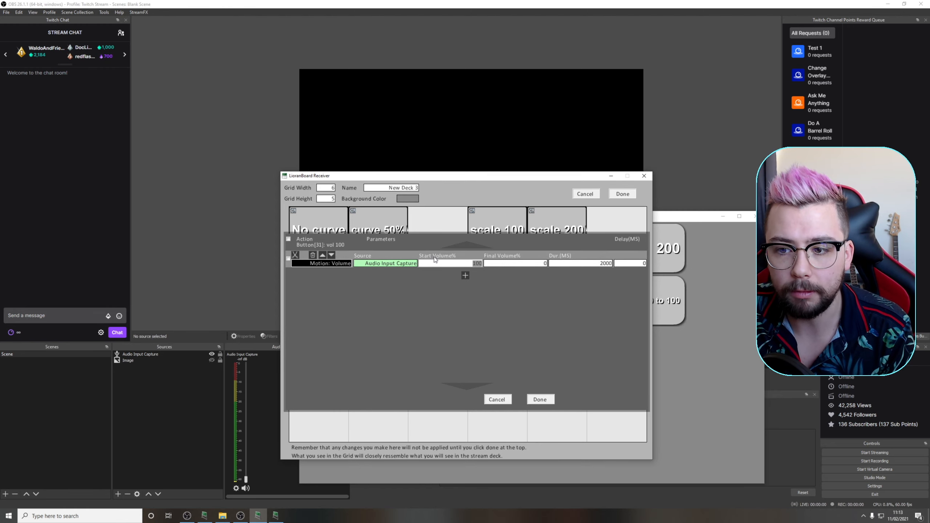
text(0)
key(Tab)
text(100)
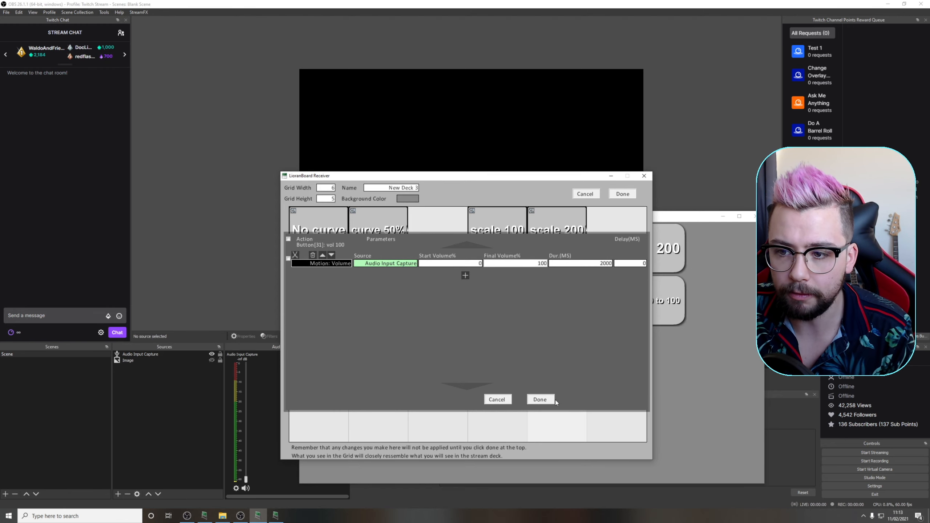
click(538, 400)
click(623, 193)
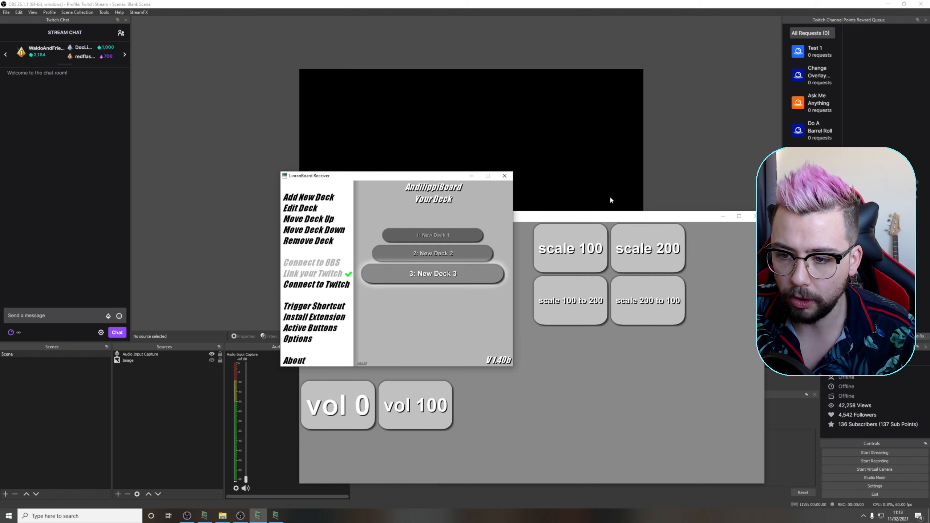
Test the vol 100 button on the LioranBoard Stream Deck
click(396, 463)
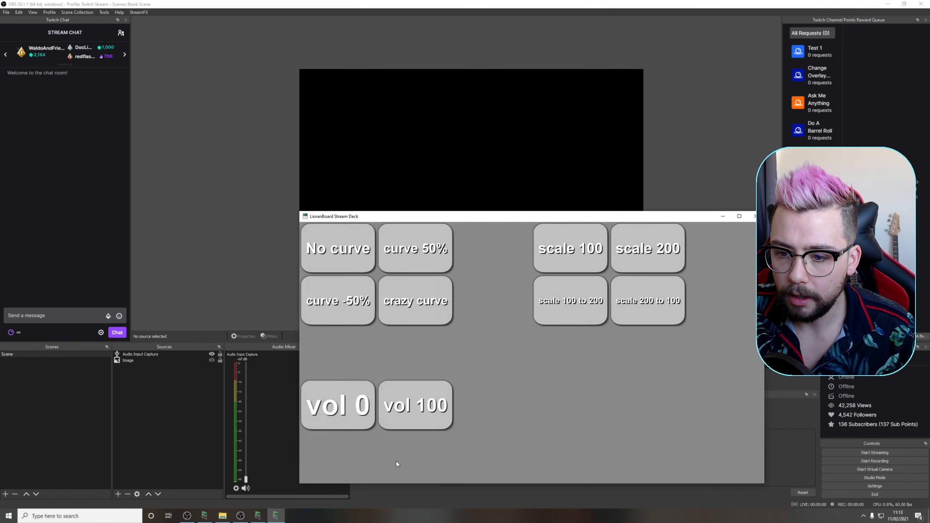
click(400, 415)
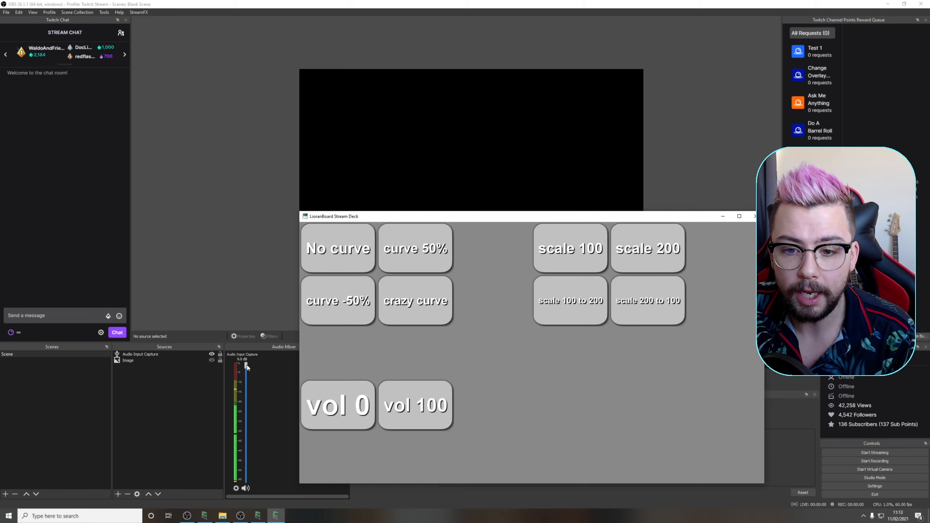
Lower the Audio Input Capture volume in the OBS audio mixer by hand to nearly its minimum
drag(247, 366, 247, 406)
mouse_move(249, 456)
mouse_down()
mouse_move(248, 476)
mouse_move(249, 396)
mouse_move(247, 444)
mouse_up()
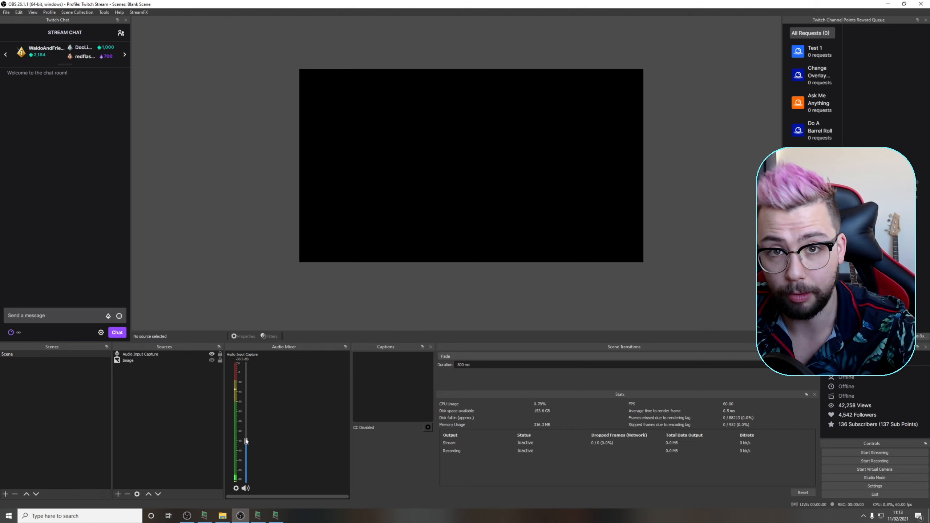
drag(246, 442, 248, 479)
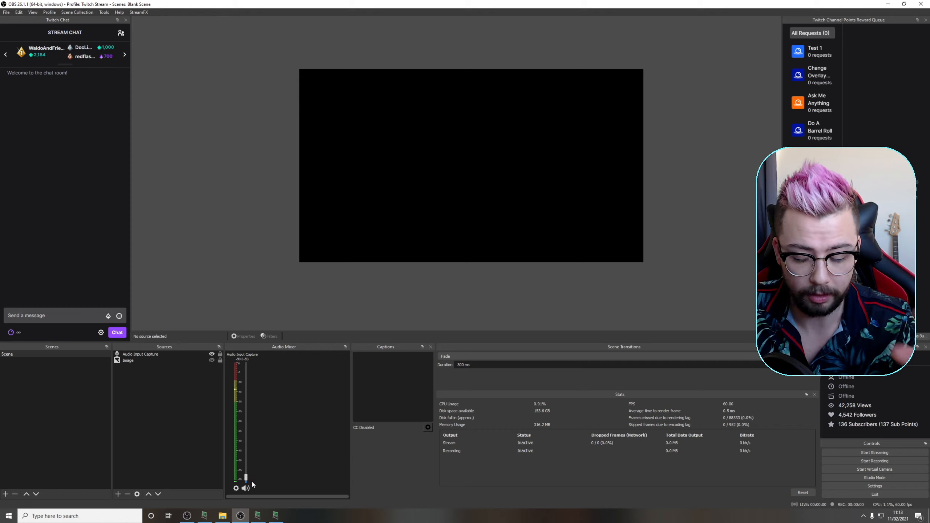
Return to the LioranBoard Stream Deck and run the vol 100 button followed by the vol 0 button
click(276, 516)
click(404, 409)
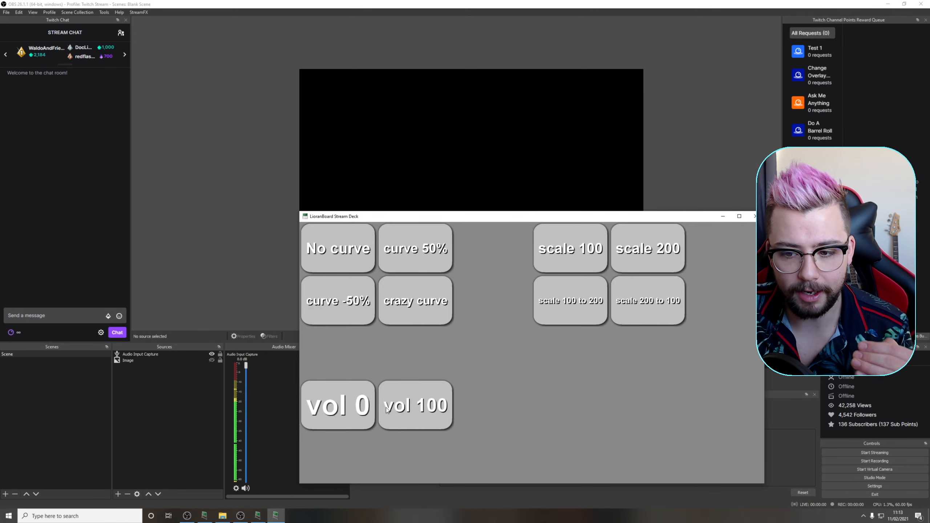
click(353, 405)
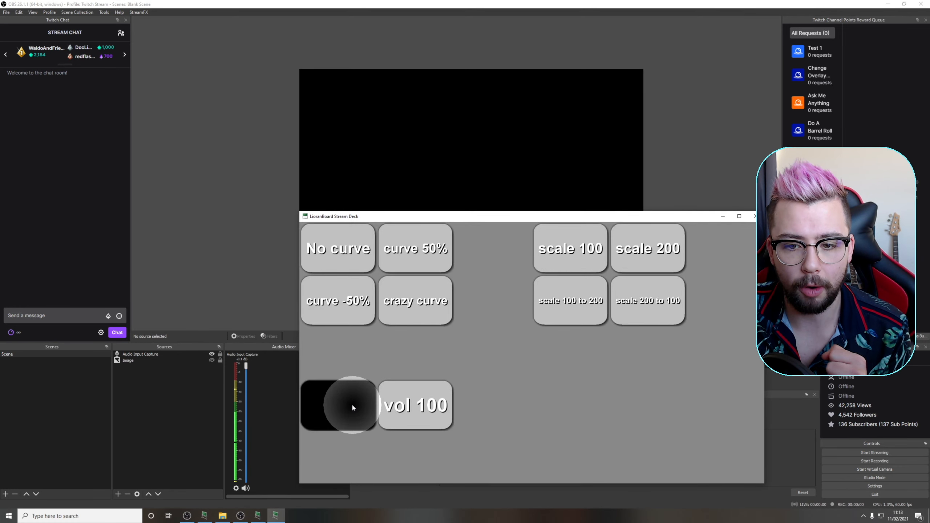
Open New Deck 3 for editing in LioranBoard Receiver and paste a copy of the vol 0 button into the cell below it
click(258, 516)
click(421, 278)
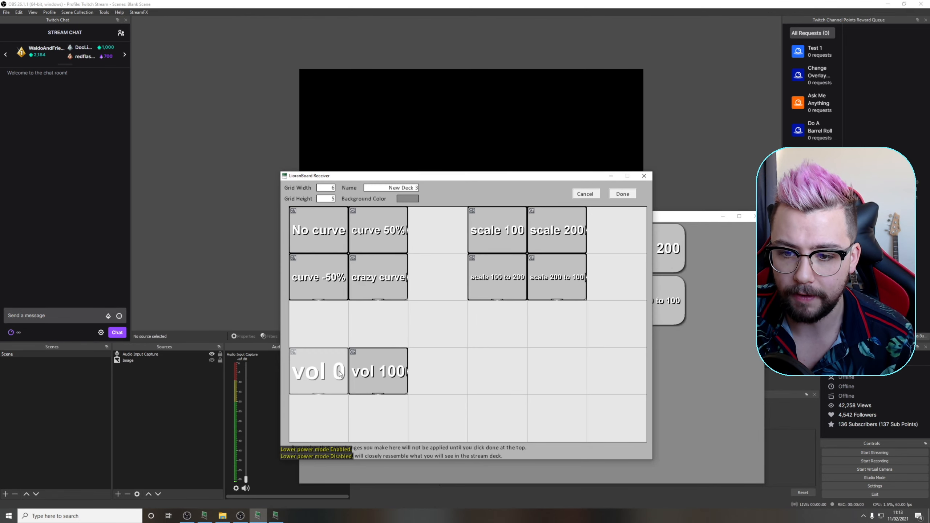
click(318, 397)
click(410, 225)
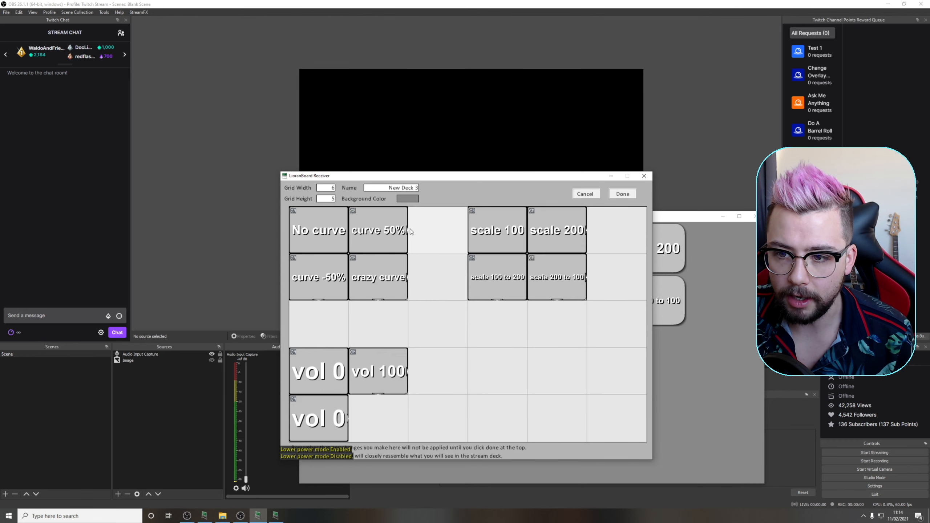
Change the text of the pasted button below vol 0 to vol 50
click(317, 424)
click(359, 346)
click(397, 267)
text(50)
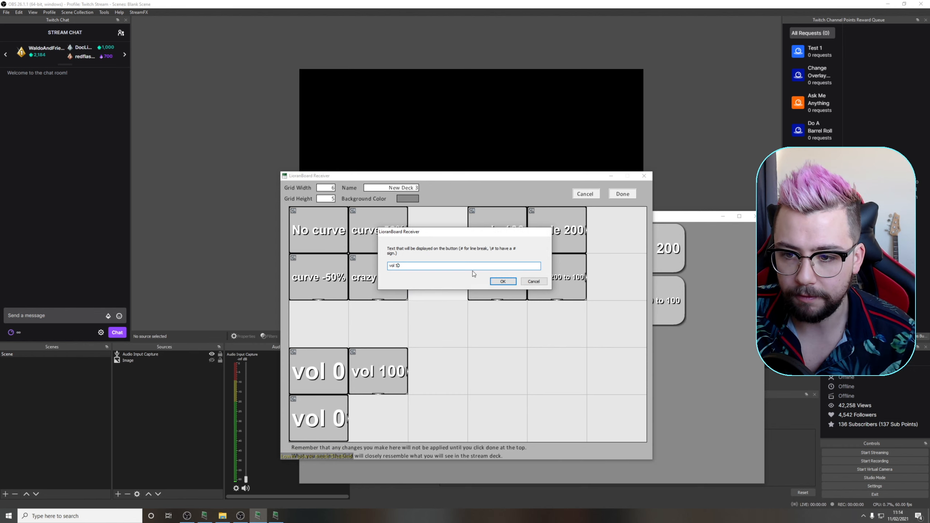
click(503, 282)
Set the vol 50 button's Motion: Volume final volume to 50% and save both the button commands and the deck
click(306, 432)
click(348, 403)
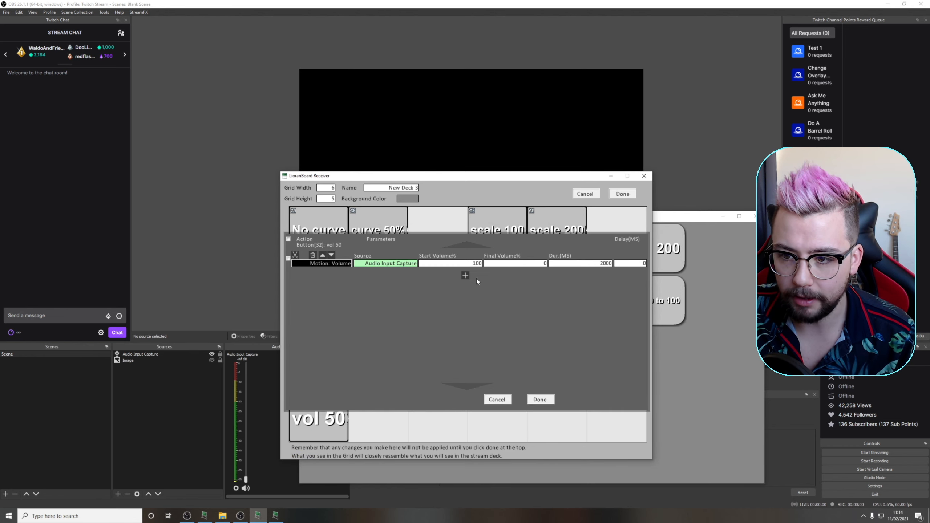
click(475, 263)
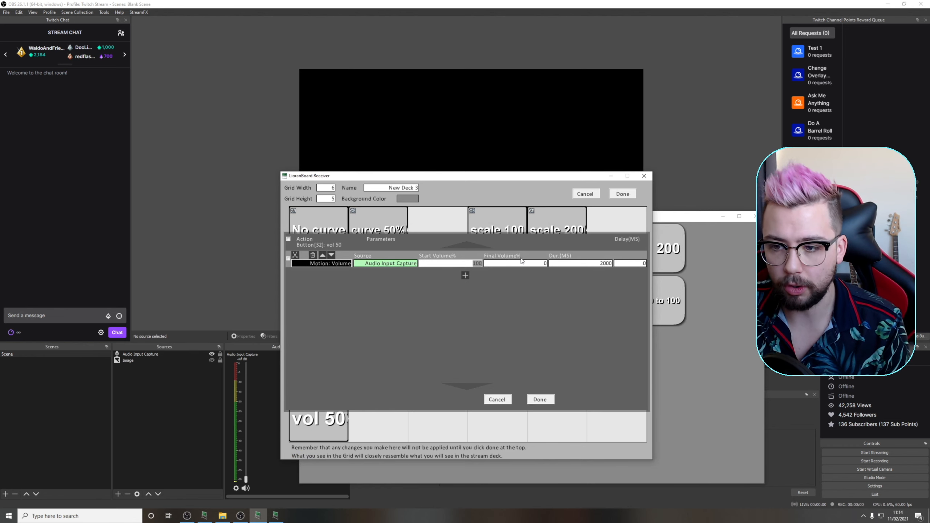
click(521, 262)
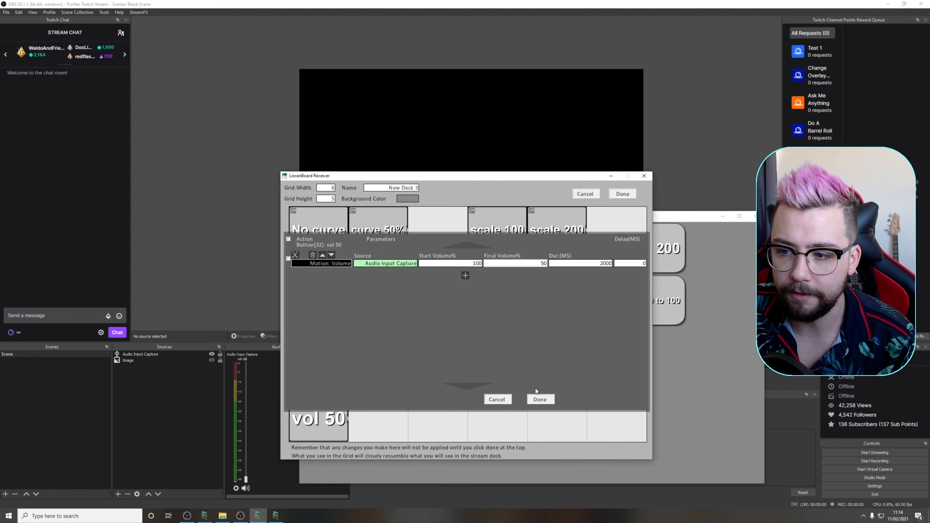
click(541, 400)
click(622, 193)
Test the vol 50 button on the LioranBoard Stream Deck, followed by vol 0 and vol 50 again
click(607, 216)
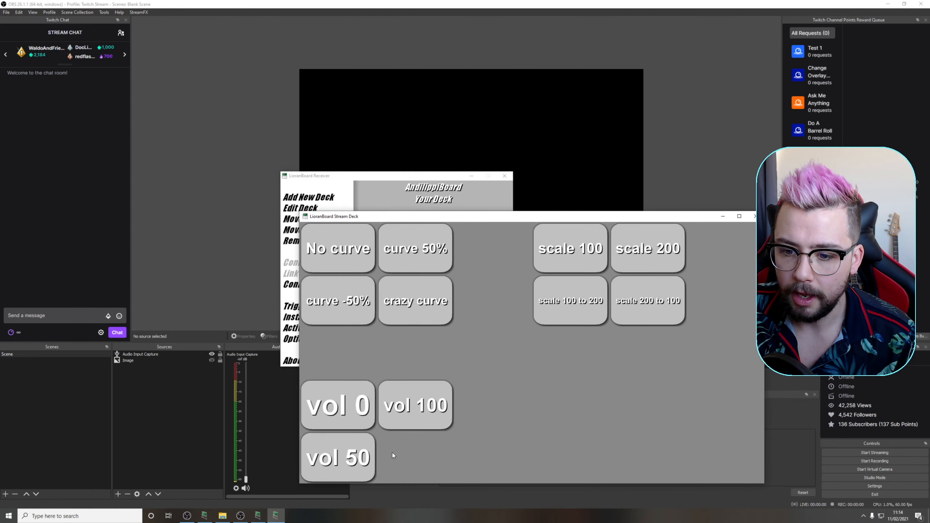
click(341, 454)
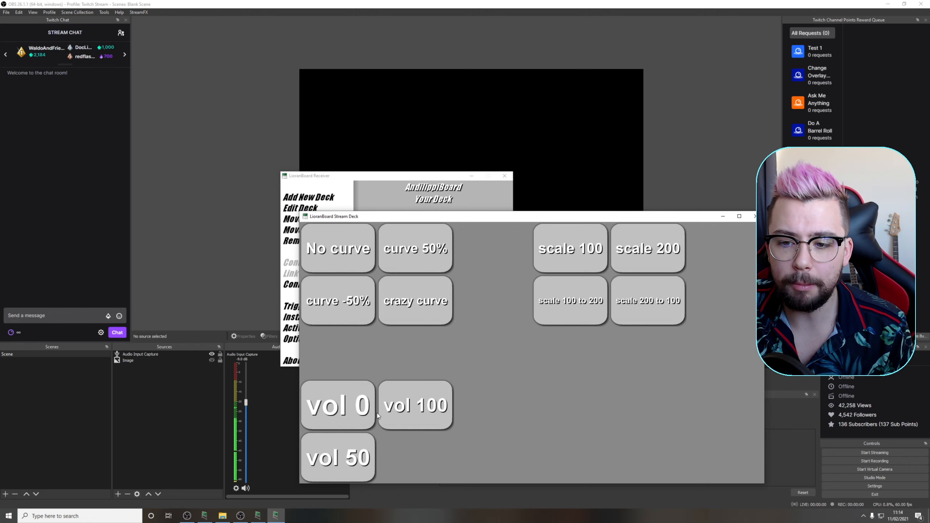
click(354, 412)
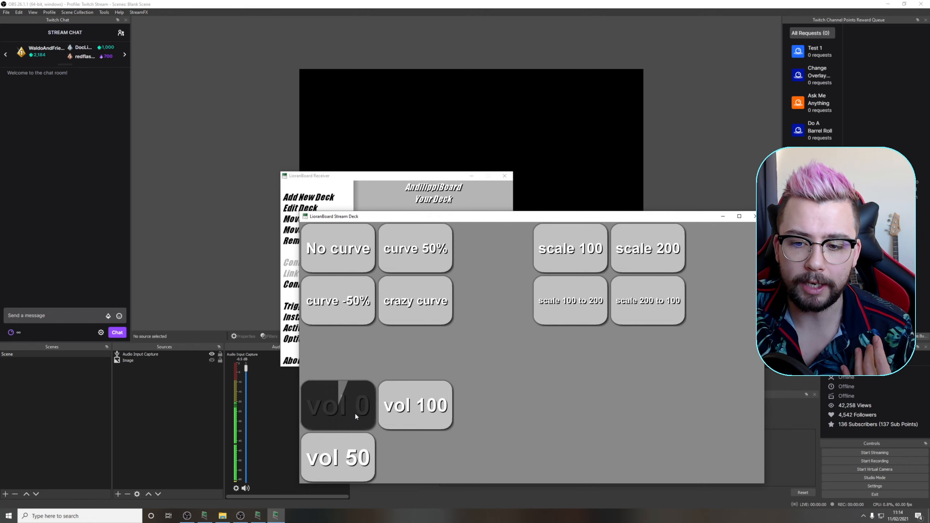
click(351, 459)
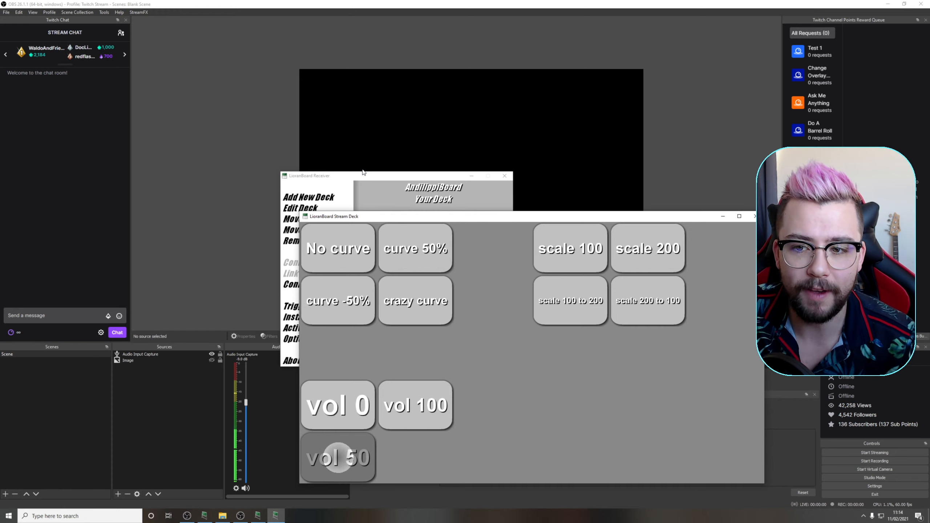
Reopen New Deck 3 for editing in LioranBoard Receiver and paste a copy of the vol 50 button into the cell beside it
click(357, 180)
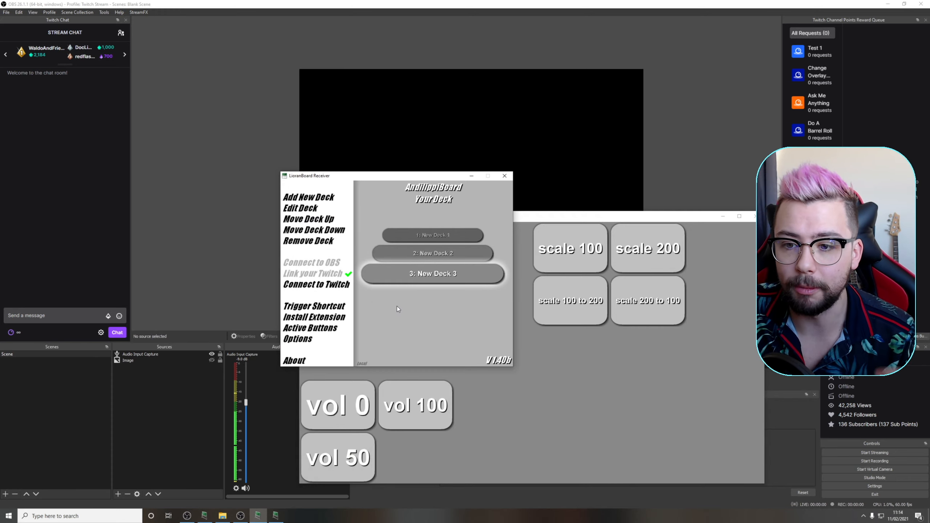
click(414, 281)
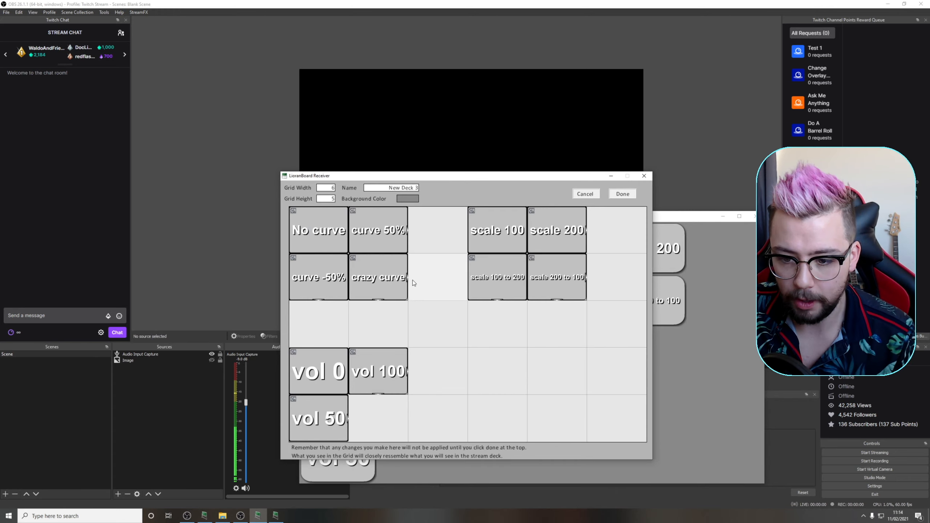
right_click(323, 418)
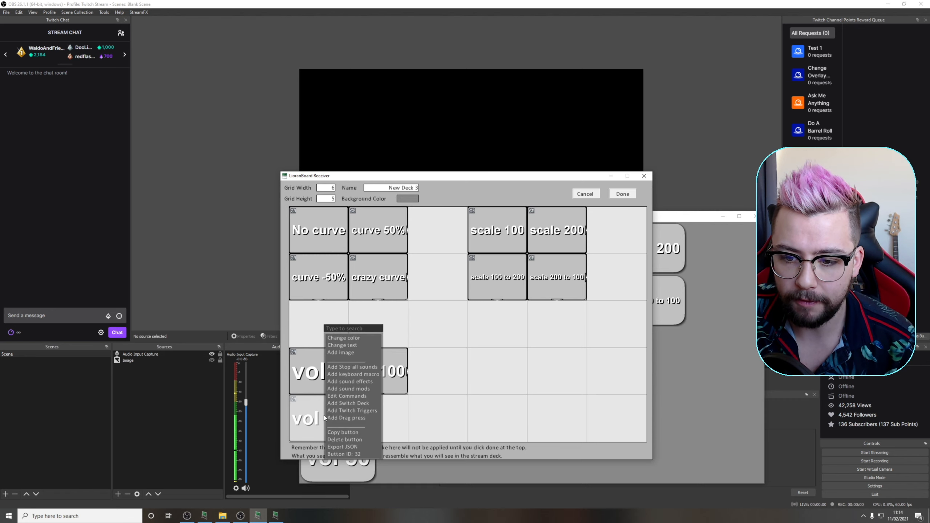
click(352, 432)
click(377, 418)
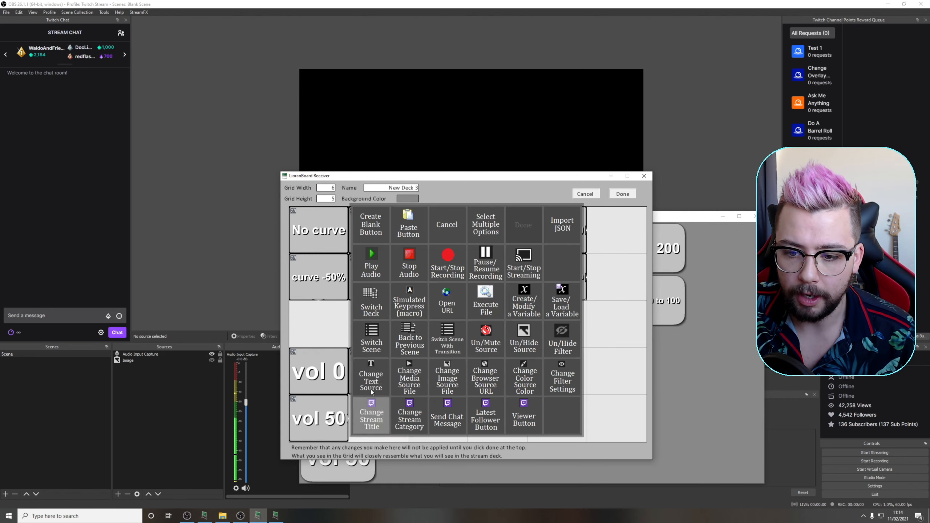
click(417, 235)
Change the text of the copied vol 50 button to vol 50 anywhere
right_click(356, 416)
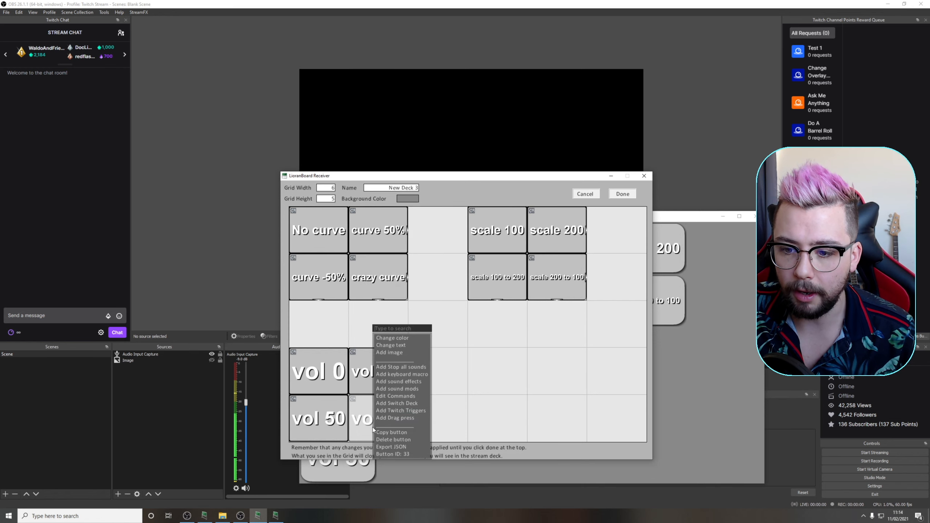
click(393, 345)
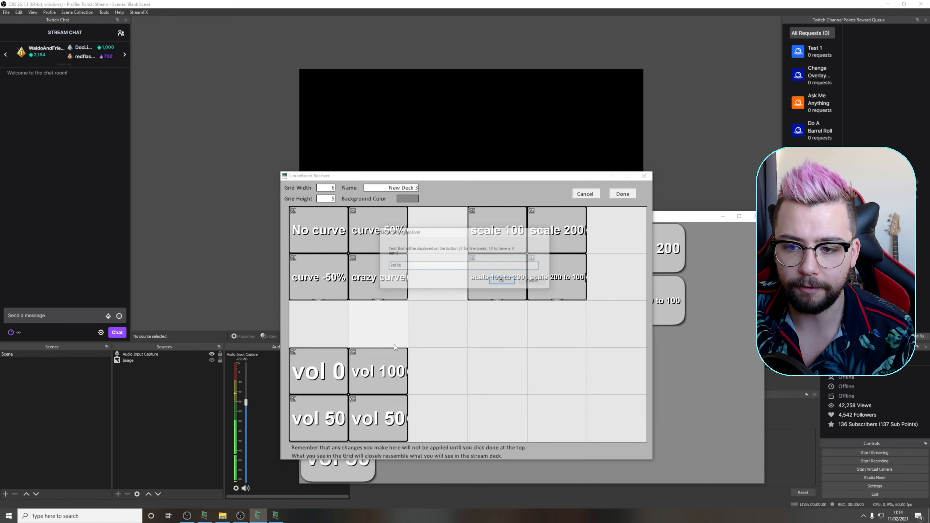
click(417, 265)
text(anywhere)
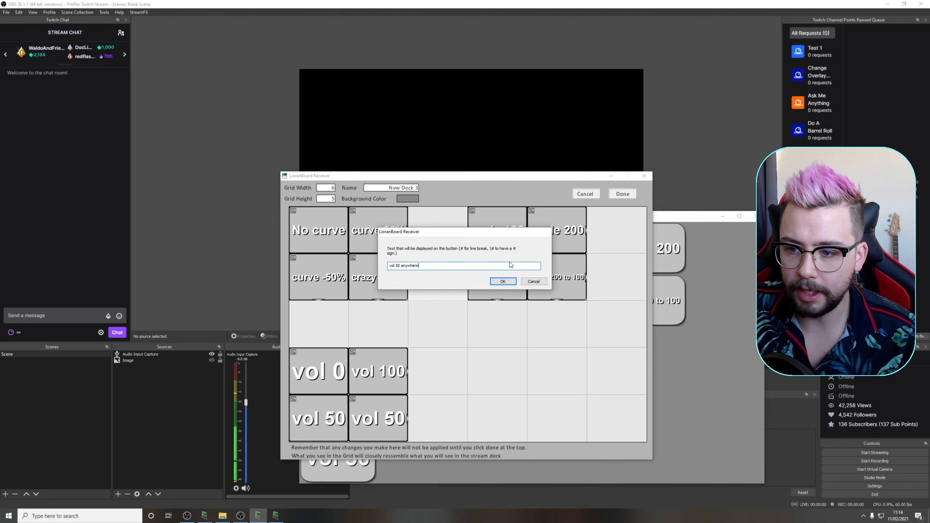
click(502, 281)
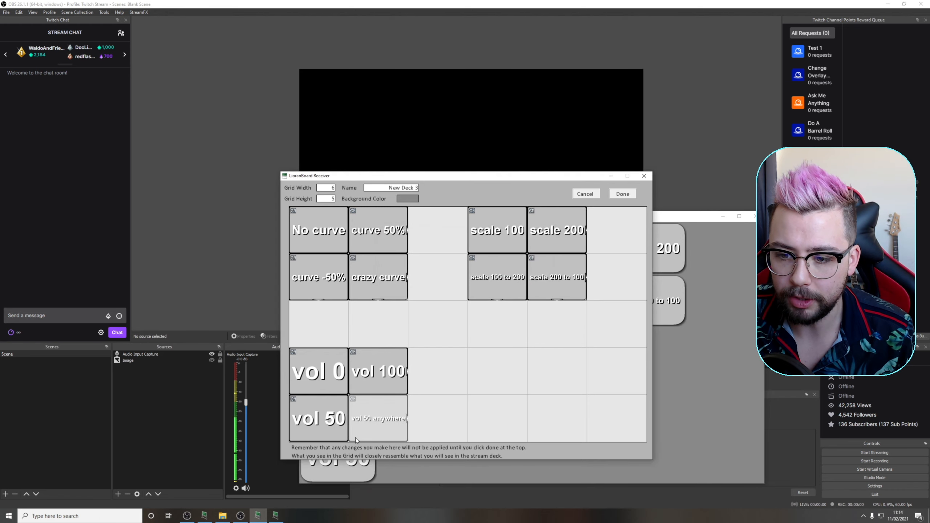
Add a Math: Pull Source Value command above the Motion: Volume command of the vol 50 anywhere button
right_click(372, 420)
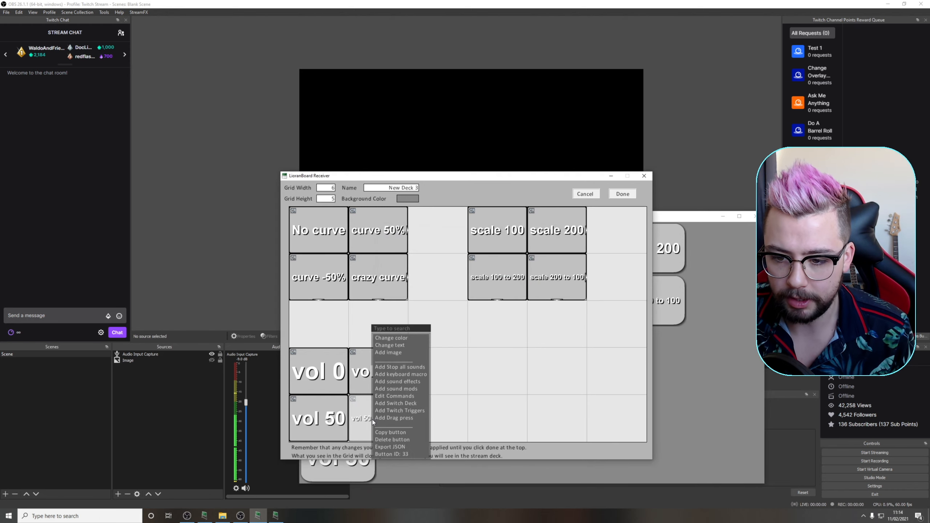
click(391, 396)
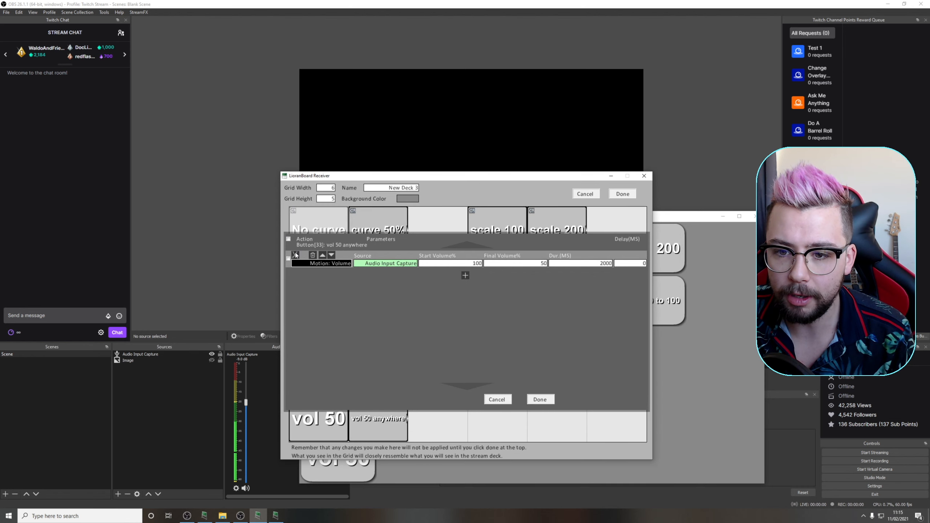
click(304, 255)
right_click(305, 256)
click(314, 263)
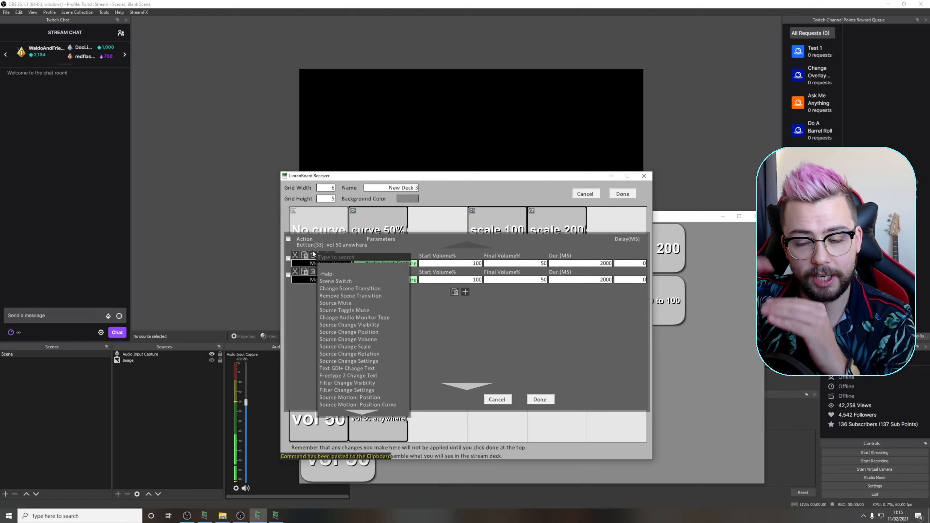
text(pull)
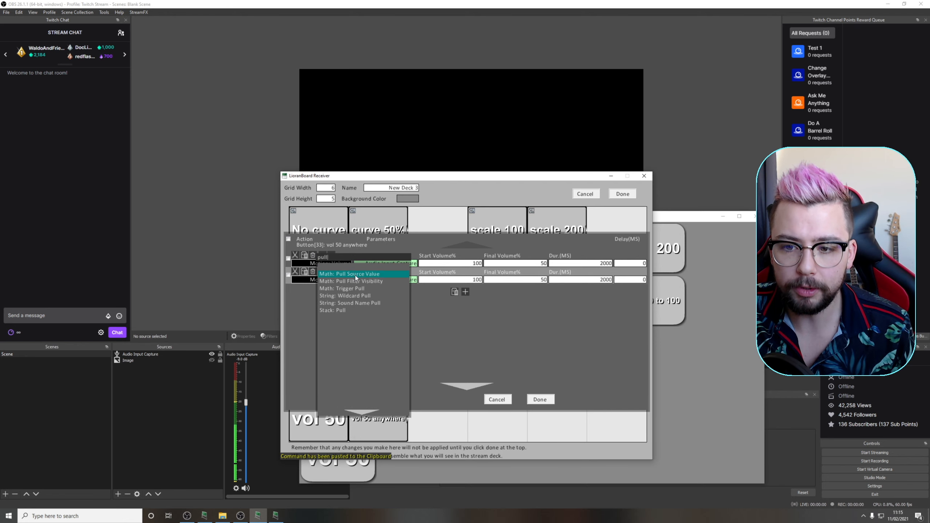
click(353, 275)
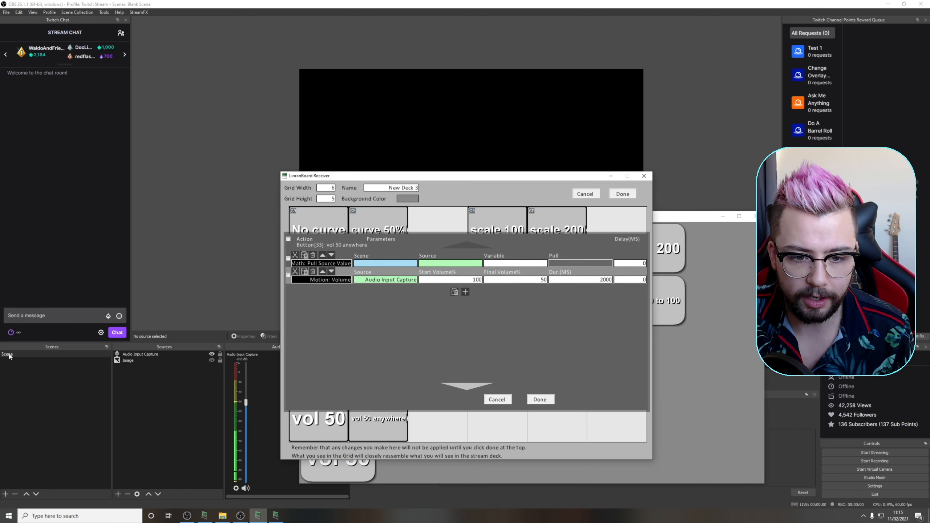
Configure the pull command with scene Scene, source Audio Input Capture, variable current_vol and Volume as the value to pull
right_click(371, 263)
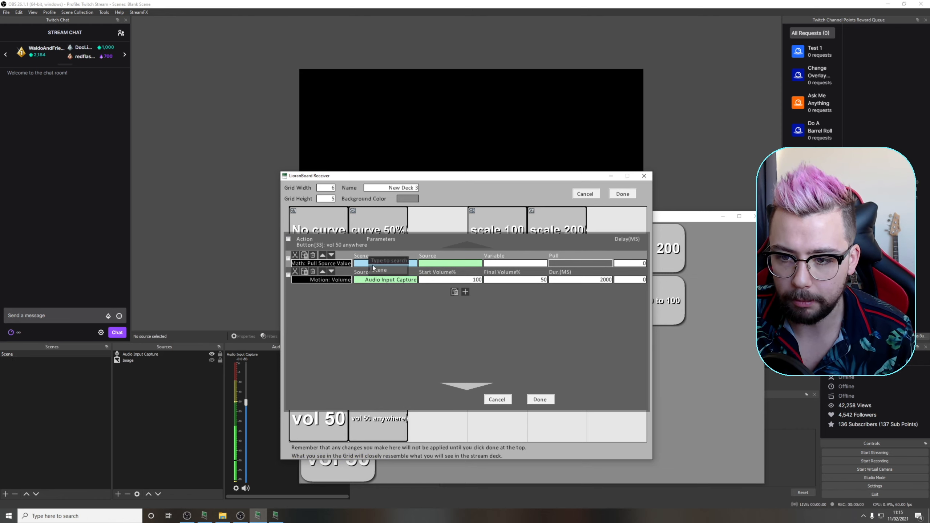
click(383, 269)
right_click(448, 264)
click(458, 268)
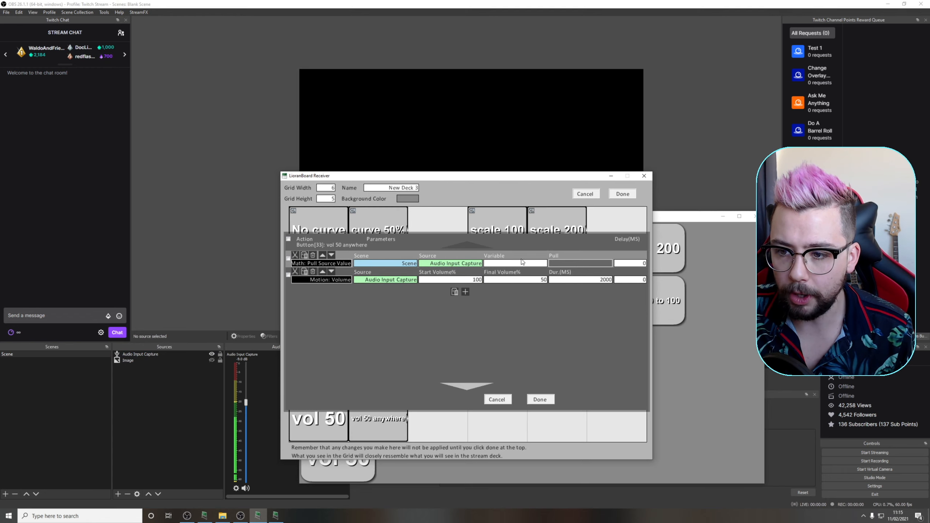
click(514, 264)
text(current_vol)
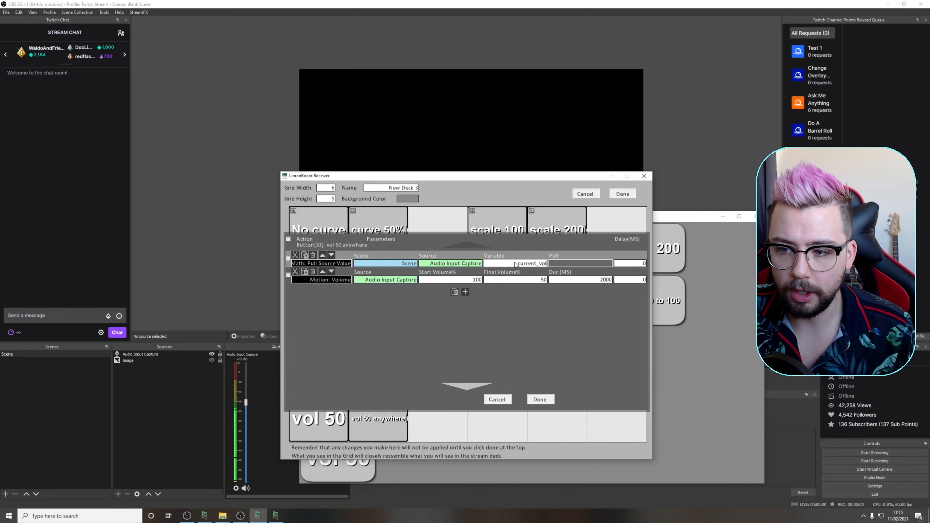
click(554, 263)
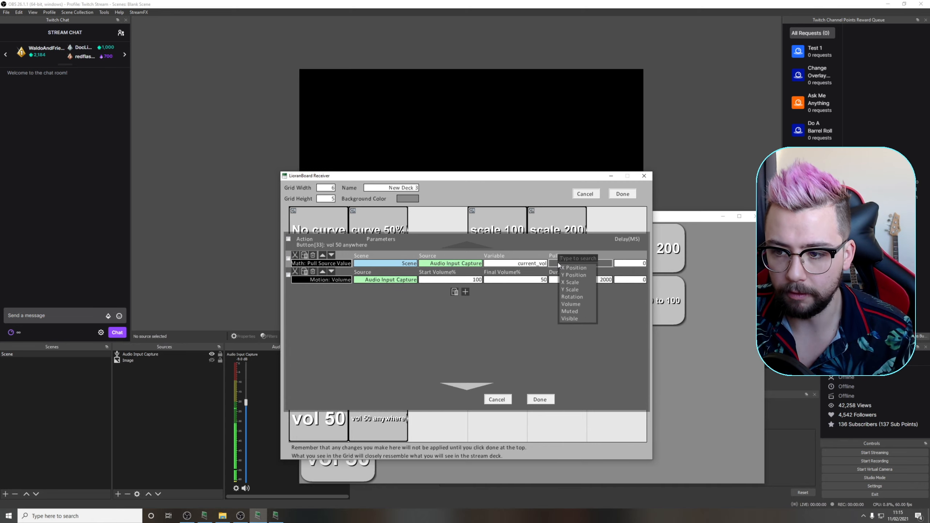
click(573, 304)
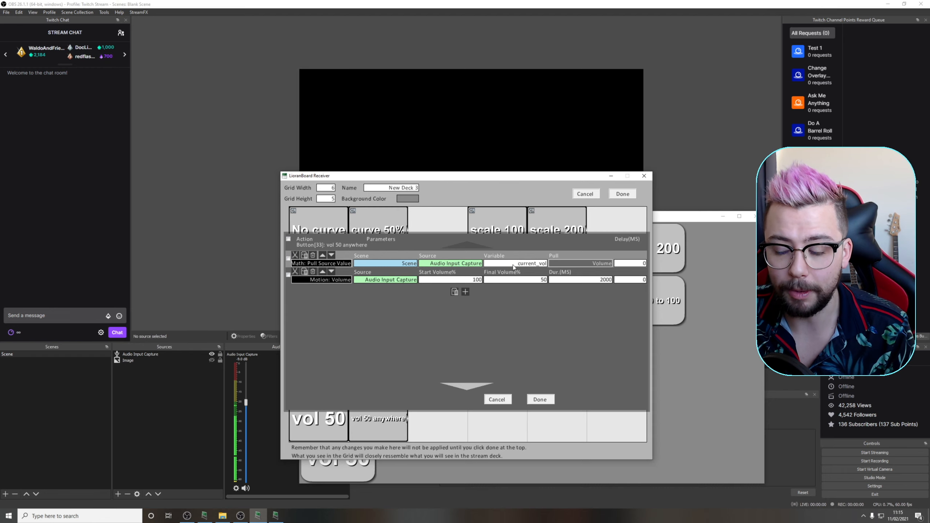
Set the Motion: Volume start volume to /$current_vol$/ and save both the button commands and the deck
click(439, 280)
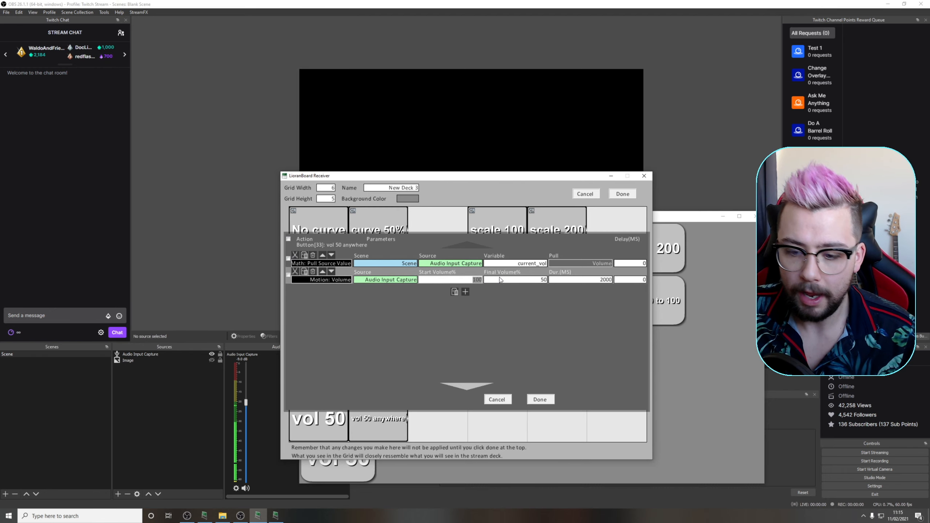
text(/$current_vol$/)
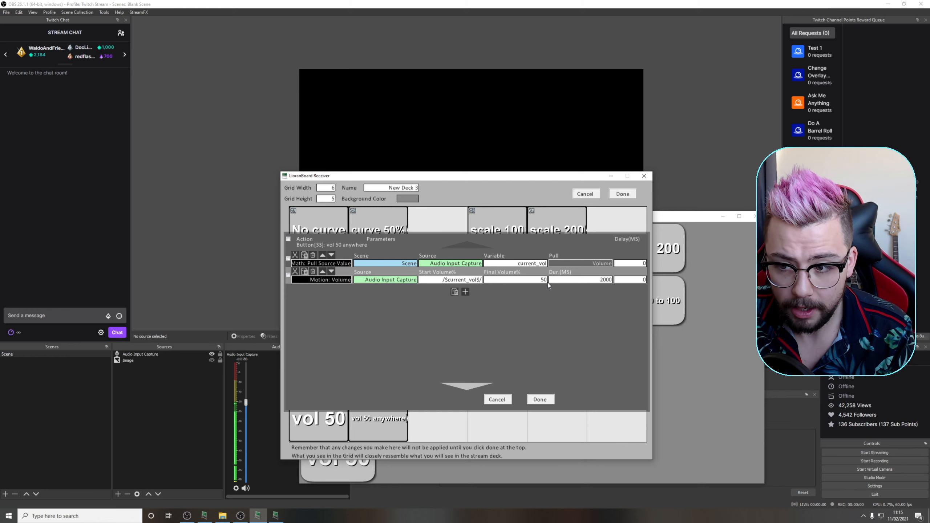
click(542, 399)
click(622, 194)
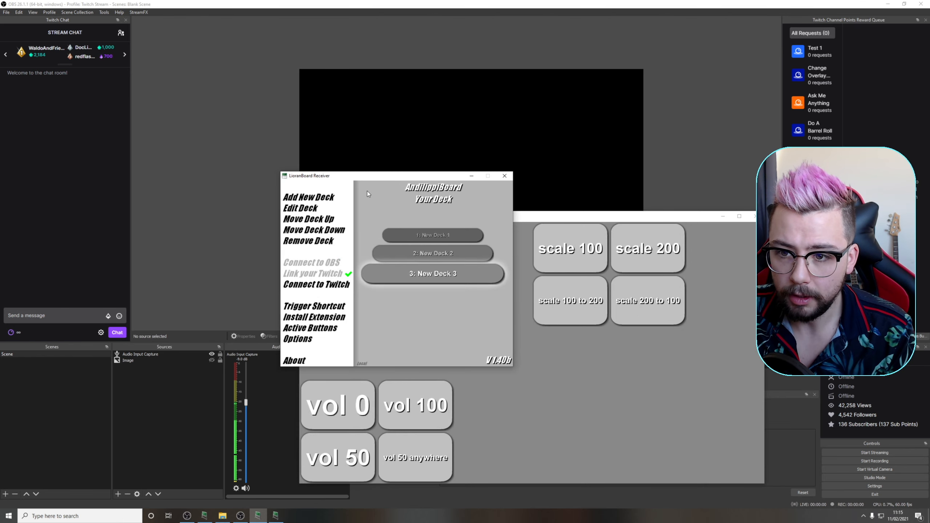
Lower the Audio Input Capture volume by hand to its minimum in OBS and run the vol 50 anywhere button
drag(364, 177, 577, 231)
drag(246, 403, 249, 483)
click(276, 516)
click(420, 454)
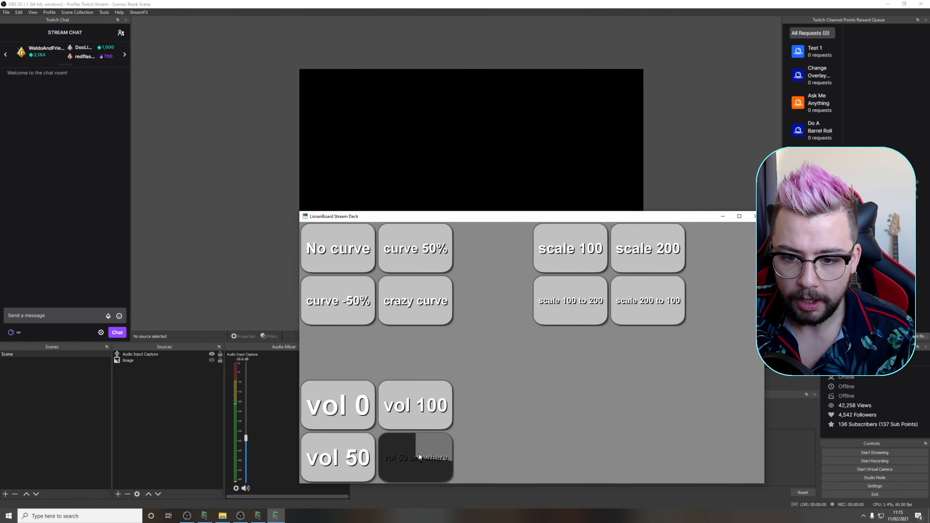
Go back to the Audio Input Capture volume slider in OBS and rerun vol 50 anywhere from the Stream Deck
click(247, 403)
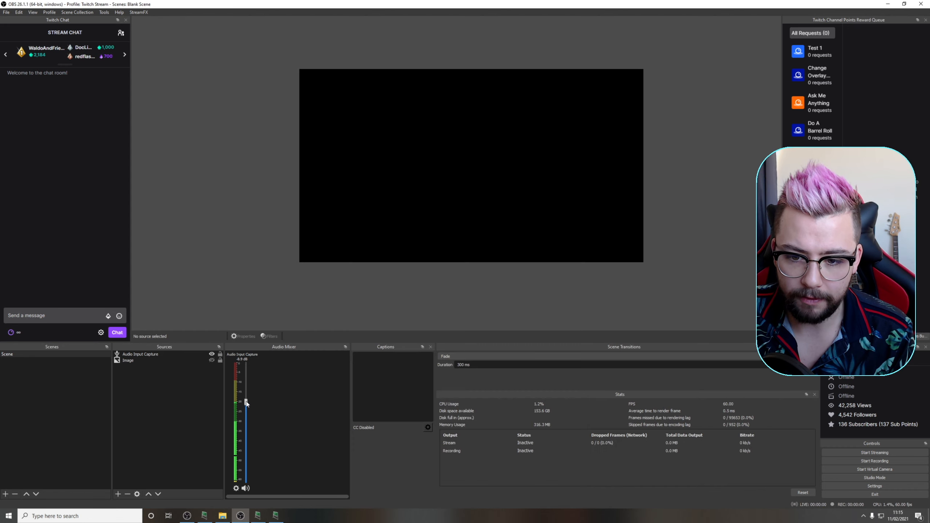
click(276, 516)
click(396, 458)
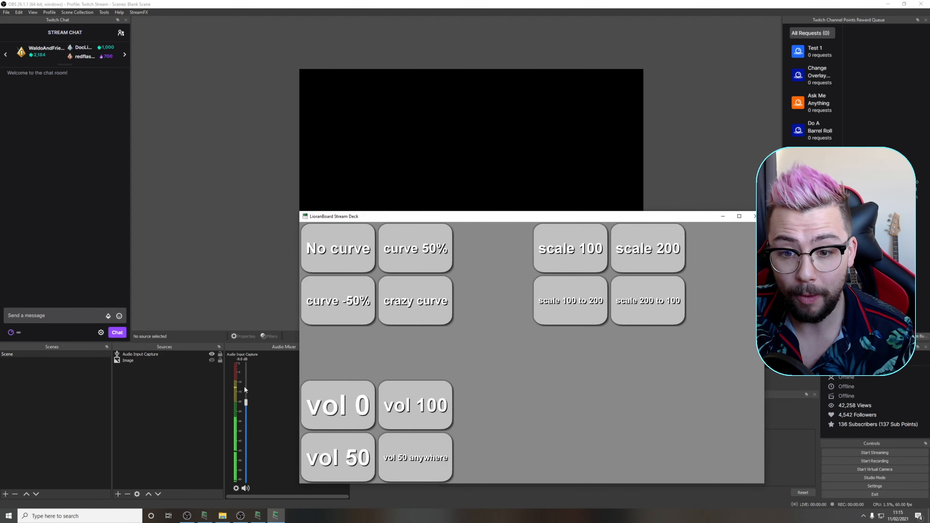
Raise the Audio Input Capture volume by hand to about -2.8 dB and run the vol 50 anywhere button
drag(246, 401, 246, 381)
click(275, 516)
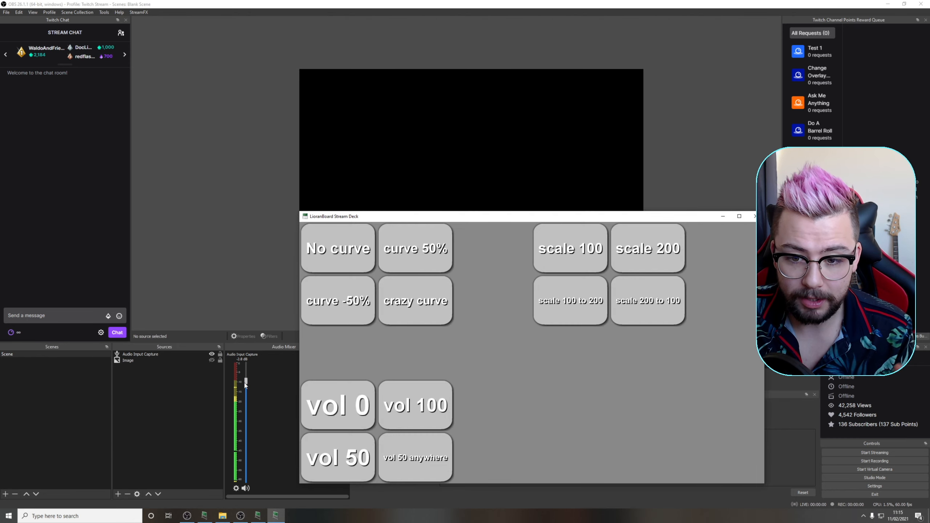
click(416, 463)
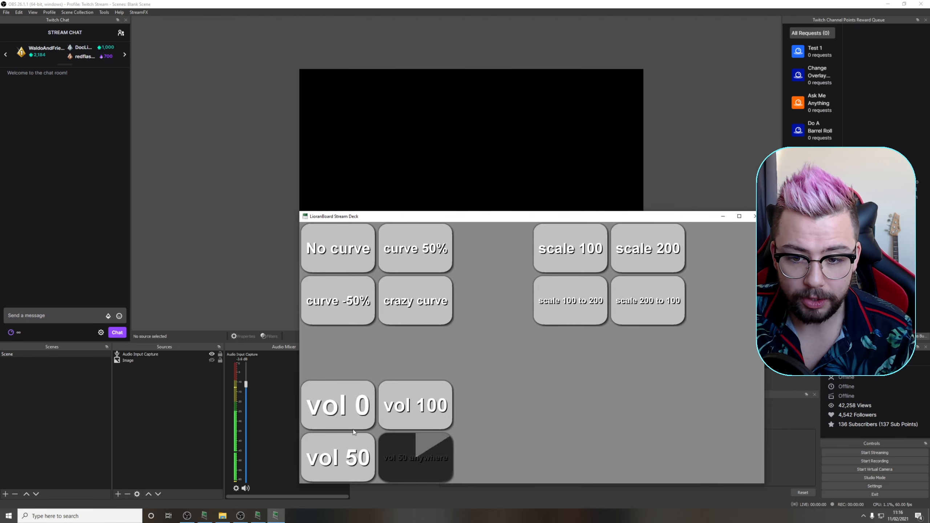